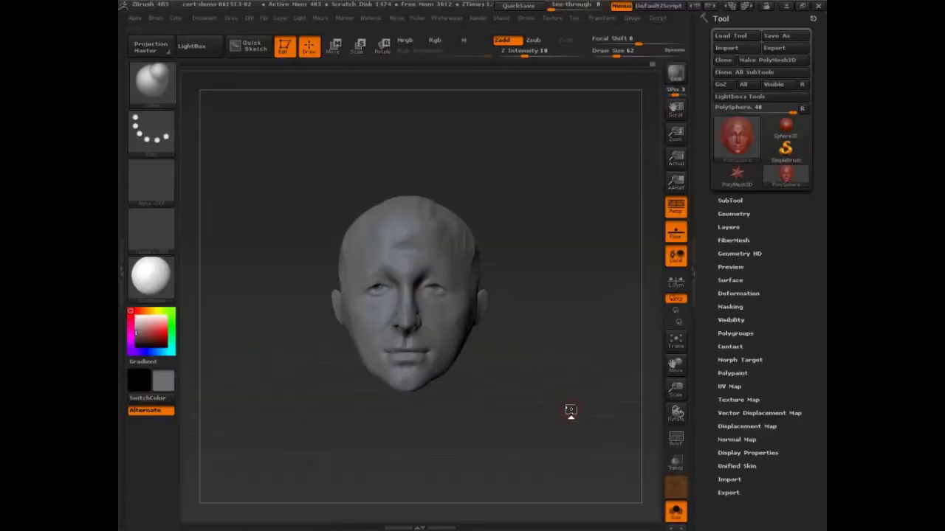
- Turn the head to a three-quarter view and switch to the SelectRect brush with Ctrl+Shift
mouse_move(571, 411)
mouse_down()
mouse_move(551, 377)
mouse_move(531, 389)
mouse_move(569, 411)
mouse_move(471, 415)
mouse_move(502, 416)
mouse_move(492, 426)
mouse_up()
key(ctrl+shift)
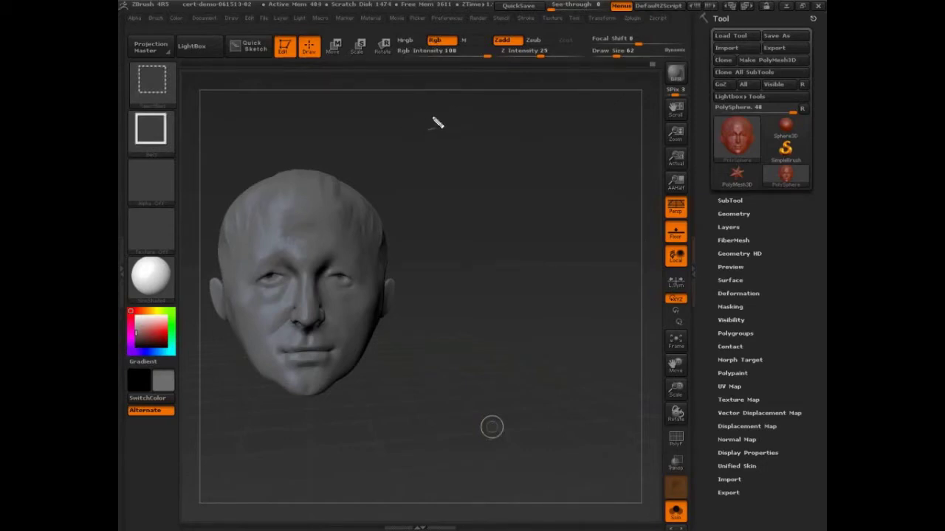
- Write the column of lecture notes beside the head, from 'Clay vs standard' down to 'standard resolutions'
mouse_move(448, 99)
mouse_down()
mouse_move(449, 112)
mouse_move(485, 105)
mouse_move(515, 116)
mouse_move(555, 94)
mouse_move(695, 96)
mouse_move(713, 83)
mouse_up()
mouse_move(436, 138)
mouse_down()
mouse_move(483, 163)
mouse_move(483, 151)
mouse_move(535, 145)
mouse_move(540, 173)
mouse_move(562, 141)
mouse_move(566, 167)
mouse_up()
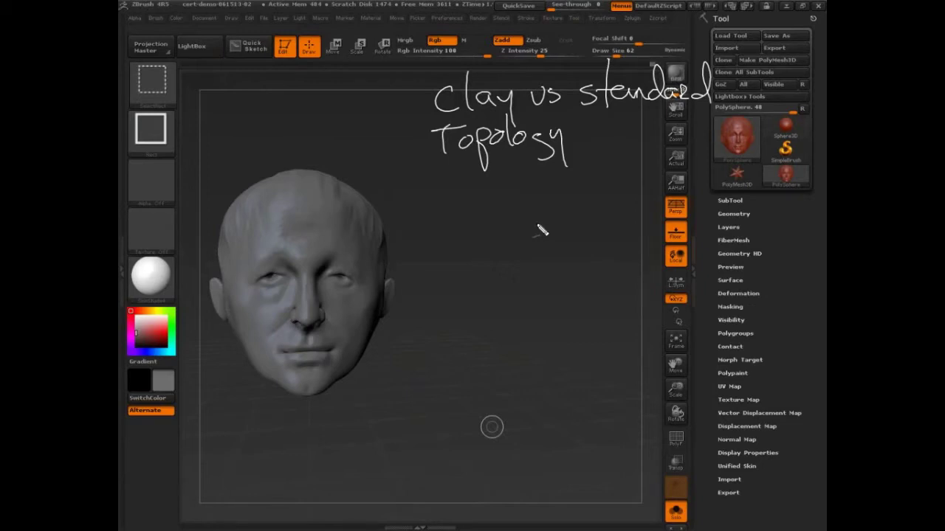
mouse_move(455, 195)
mouse_down()
mouse_move(478, 216)
mouse_move(505, 197)
mouse_move(530, 228)
mouse_move(529, 198)
mouse_move(549, 189)
mouse_move(568, 207)
mouse_move(572, 177)
mouse_move(589, 197)
mouse_move(583, 166)
mouse_move(634, 208)
mouse_up()
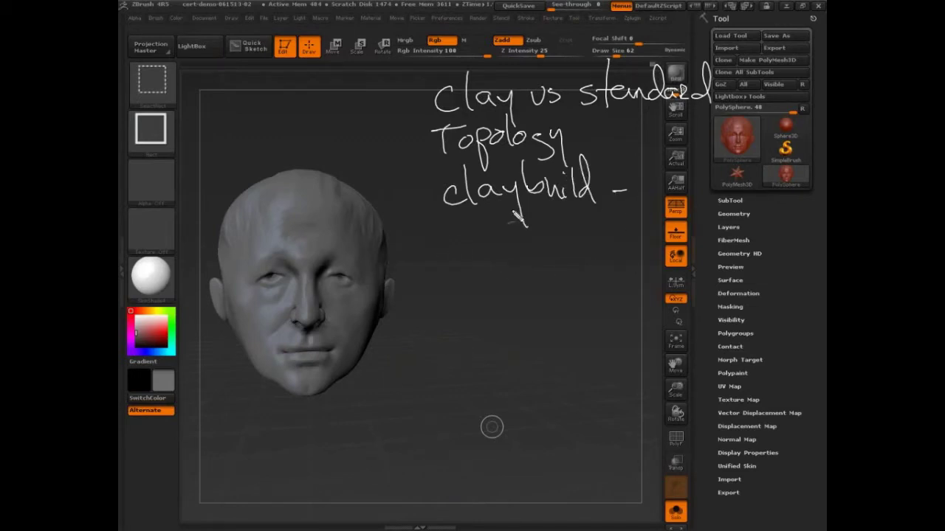
mouse_move(457, 222)
mouse_down()
mouse_move(561, 231)
mouse_move(591, 219)
mouse_up()
mouse_move(483, 254)
mouse_down()
mouse_move(459, 291)
mouse_move(483, 260)
mouse_move(504, 274)
mouse_move(538, 258)
mouse_move(545, 276)
mouse_move(617, 274)
mouse_move(635, 258)
mouse_move(668, 250)
mouse_up()
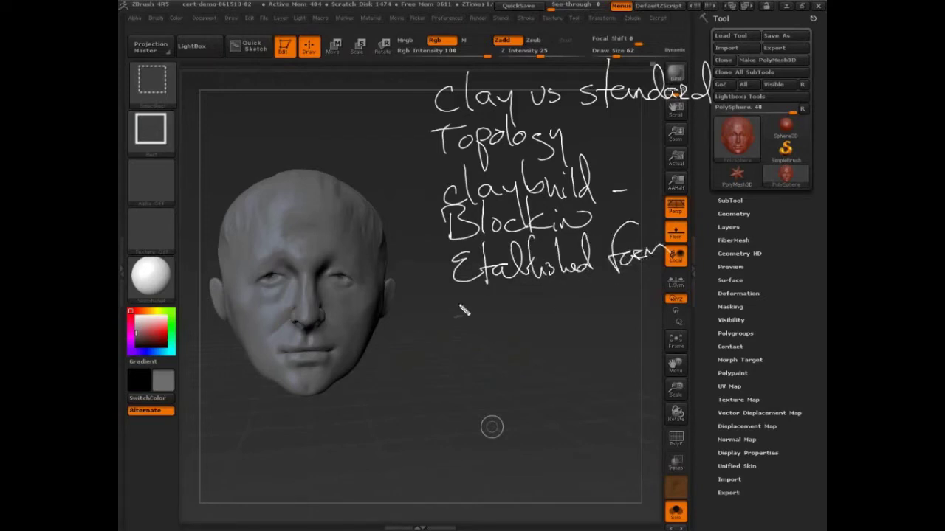
mouse_move(464, 310)
mouse_down()
mouse_move(464, 334)
mouse_move(506, 320)
mouse_move(524, 327)
mouse_move(535, 290)
mouse_move(583, 316)
mouse_up()
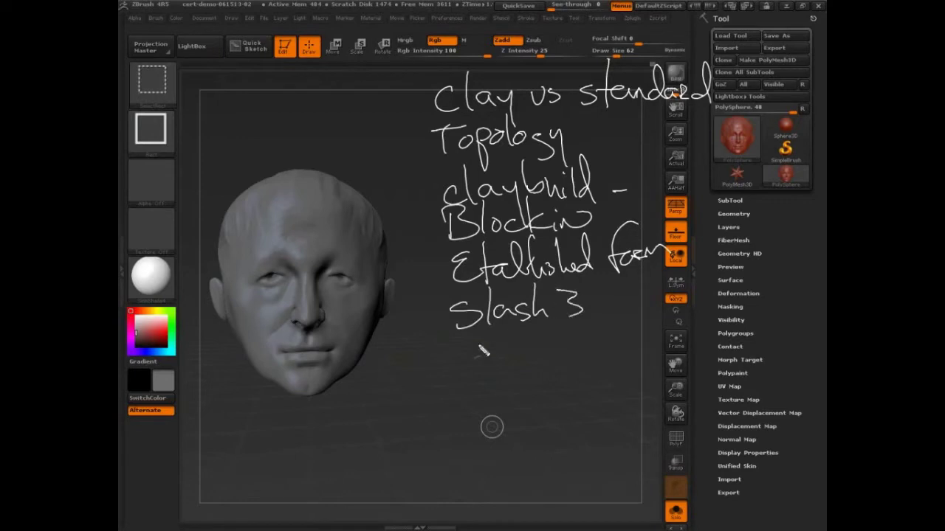
mouse_move(480, 350)
mouse_down()
mouse_move(499, 363)
mouse_move(513, 344)
mouse_move(528, 353)
mouse_move(552, 324)
mouse_move(562, 351)
mouse_move(607, 352)
mouse_up()
mouse_move(465, 383)
mouse_down()
mouse_move(517, 378)
mouse_move(528, 397)
mouse_move(550, 370)
mouse_move(565, 388)
mouse_move(579, 356)
mouse_move(583, 377)
mouse_move(620, 398)
mouse_move(661, 378)
mouse_up()
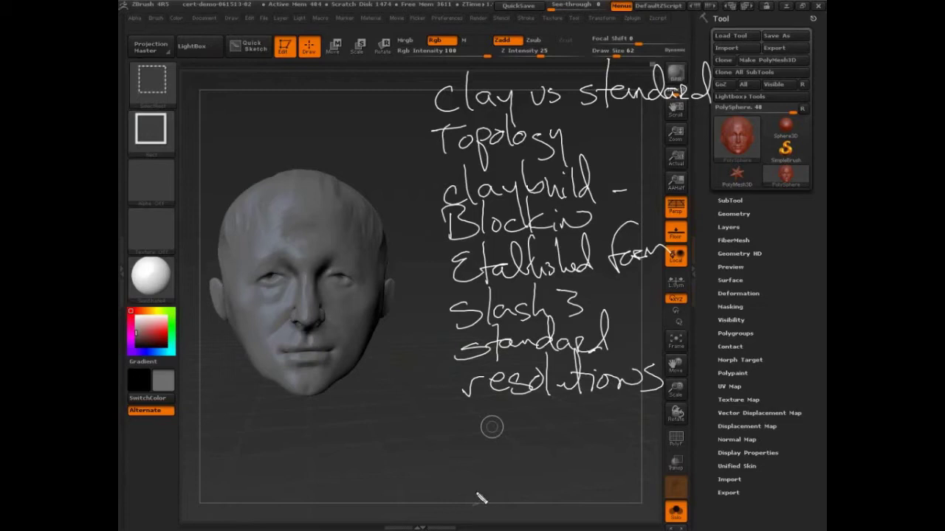
- Write 'Edit Mode' and 'Hotkeys', circle Tool > Geometry, clear the annotations and turn the head
mouse_move(484, 499)
mouse_down()
mouse_move(510, 504)
mouse_move(529, 480)
mouse_move(534, 492)
mouse_move(590, 494)
mouse_move(623, 473)
mouse_move(641, 497)
mouse_up()
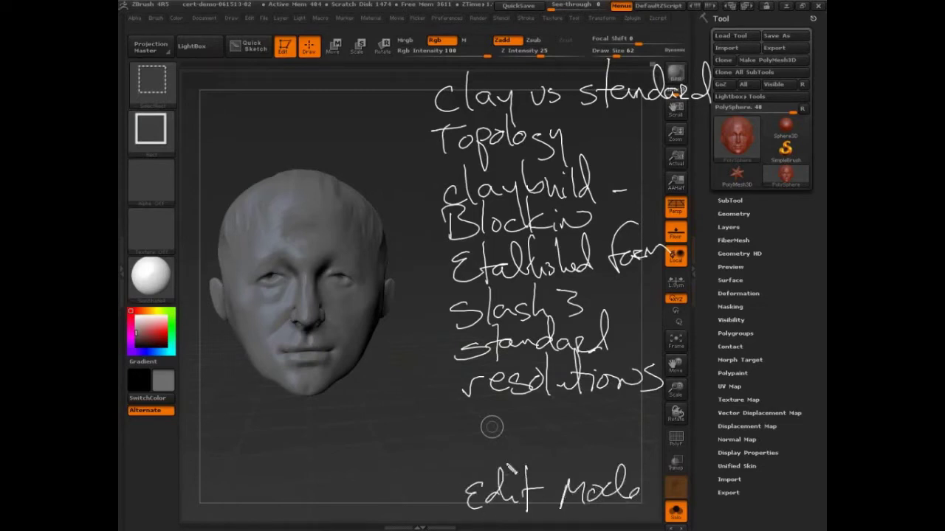
mouse_move(480, 443)
mouse_down()
mouse_move(496, 448)
mouse_move(529, 435)
mouse_move(548, 459)
mouse_move(575, 464)
mouse_move(623, 451)
mouse_up()
mouse_move(735, 217)
mouse_down()
mouse_move(746, 471)
mouse_move(721, 439)
mouse_move(765, 429)
mouse_move(757, 420)
mouse_move(754, 433)
mouse_move(731, 442)
mouse_move(738, 469)
mouse_up()
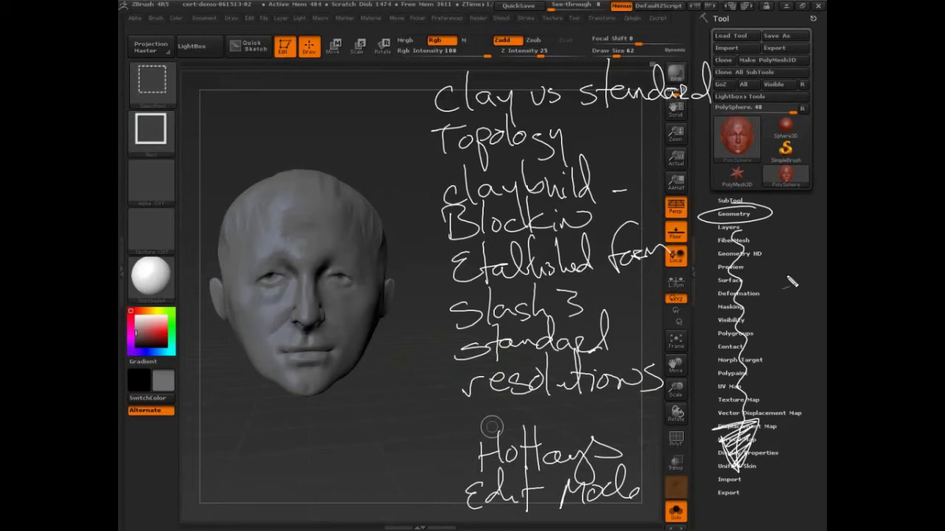
key(Escape)
mouse_move(406, 416)
mouse_down()
mouse_move(447, 420)
mouse_move(521, 395)
mouse_move(481, 325)
mouse_move(501, 362)
mouse_move(568, 388)
mouse_up()
- Turn the head to profile, try the Clay Buildup brush, then return to the Standard brush
drag(504, 409, 413, 322)
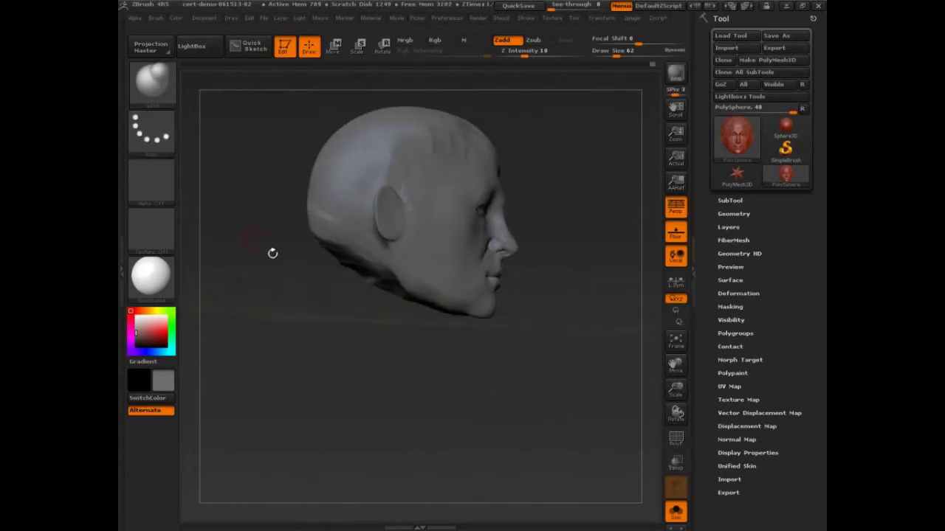
key(b)
key(c)
key(b)
mouse_move(365, 401)
mouse_down()
mouse_move(382, 390)
mouse_move(397, 260)
mouse_move(398, 278)
mouse_up()
key(b)
key(s)
key(t)
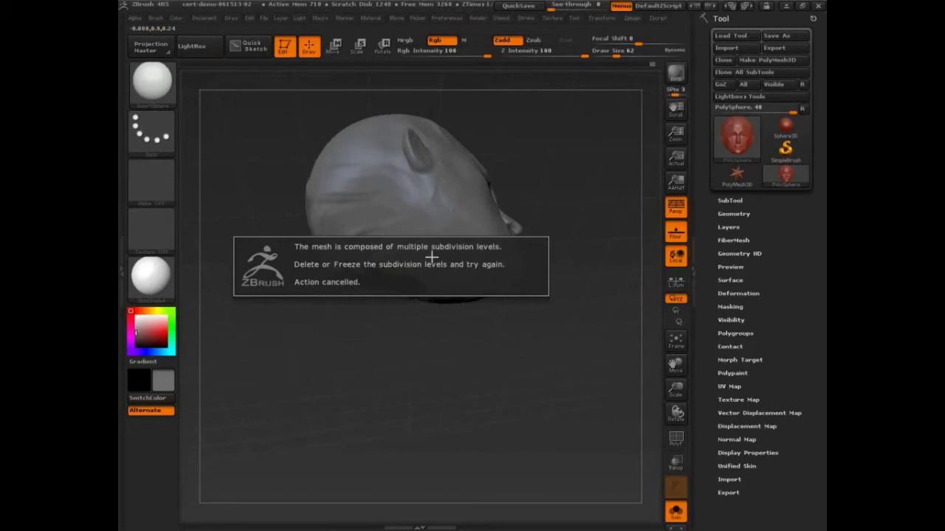
- Show the Tool > Geometry settings and turn the head to a three-quarter front view
click(733, 213)
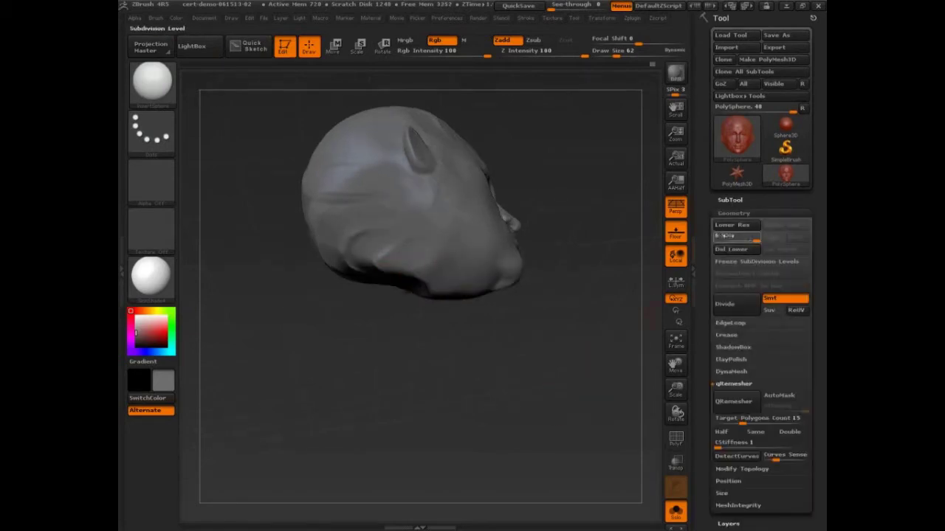
drag(561, 347, 428, 235)
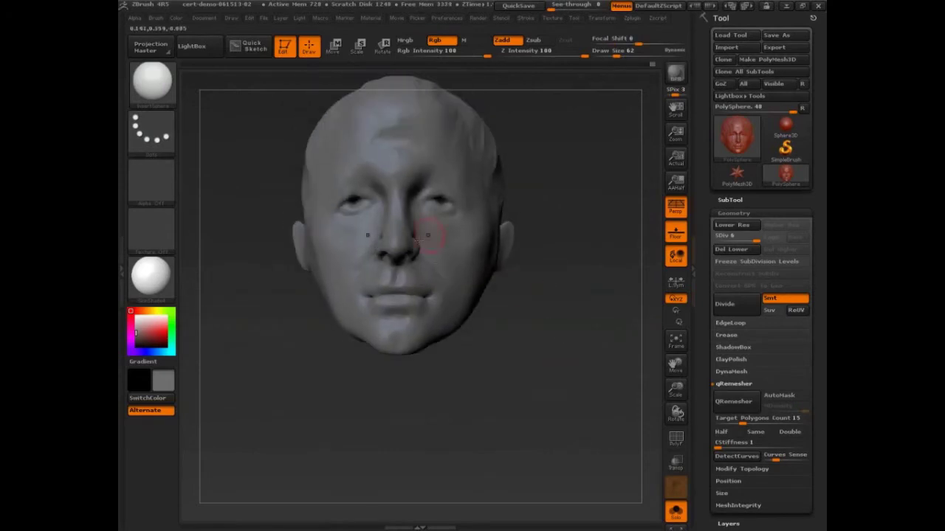
drag(519, 387, 487, 355)
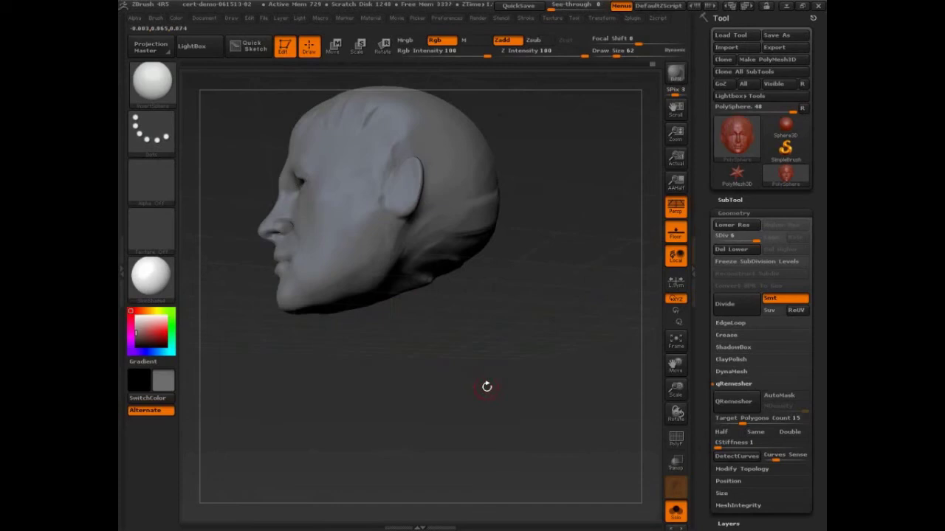
drag(488, 387, 504, 344)
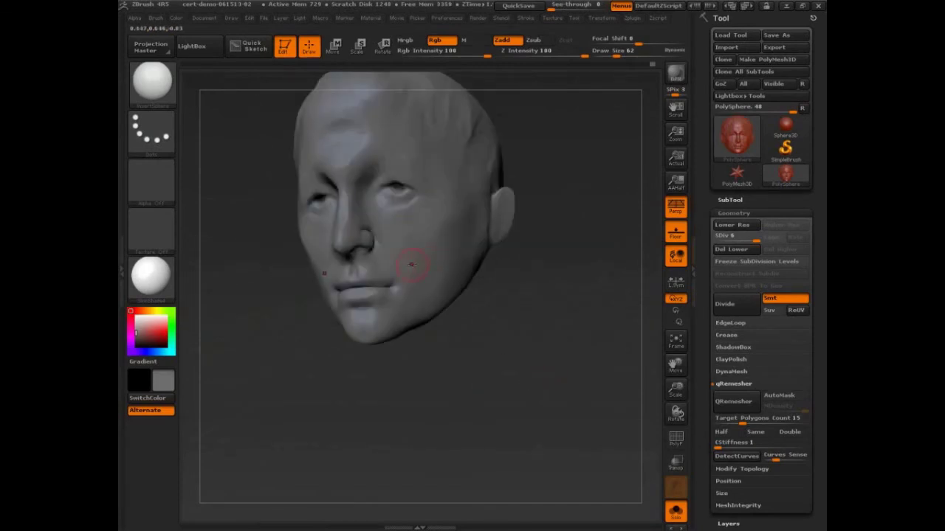
- Freeze the subdivision levels, then pull the lower sphere down with an enlarged Move brush
click(733, 262)
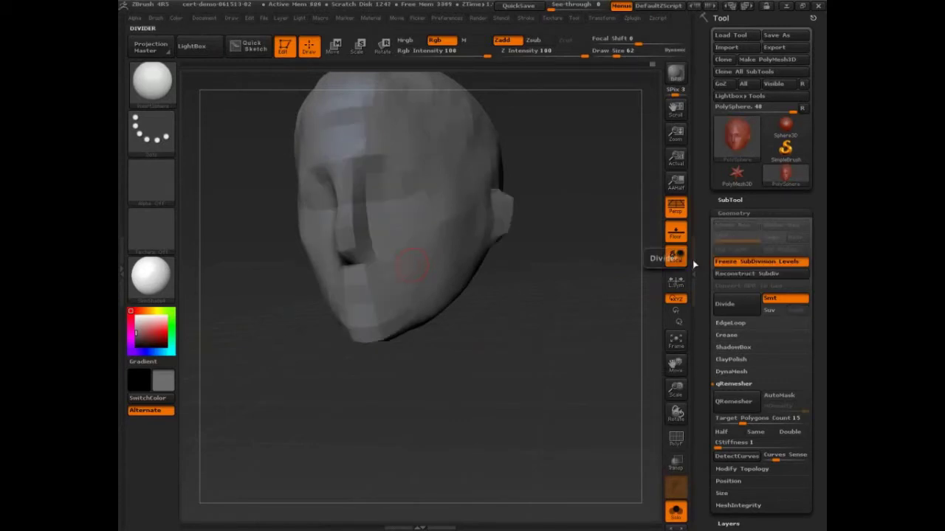
drag(577, 389, 404, 297)
mouse_move(476, 303)
mouse_down()
mouse_move(468, 295)
mouse_move(450, 311)
mouse_move(485, 296)
mouse_move(513, 336)
mouse_move(450, 328)
mouse_move(416, 341)
mouse_move(413, 384)
mouse_move(465, 369)
mouse_up()
key(b)
key(m)
key(v)
key(s)
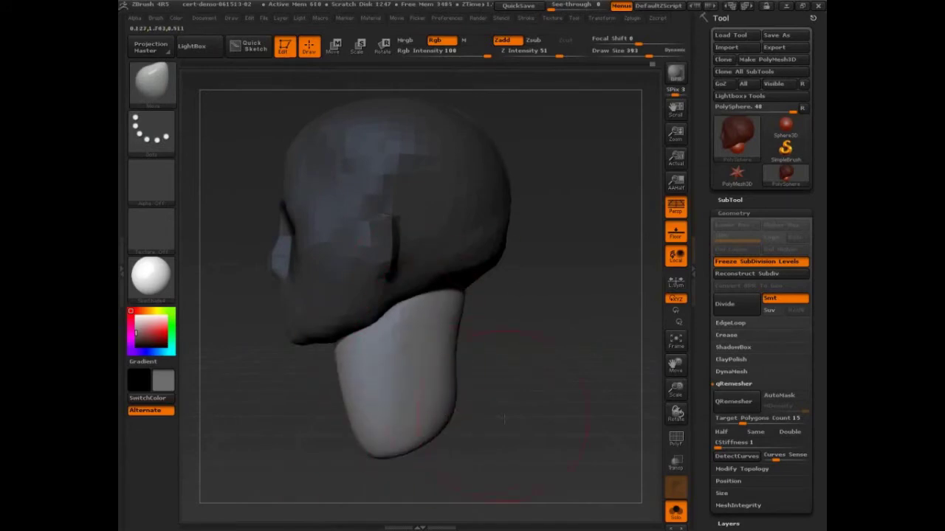
drag(509, 333, 550, 278)
- Switch to the Standard brush, turn off the floor grid and zoom out on the model
key(b)
key(s)
key(t)
mouse_move(519, 373)
mouse_down()
mouse_move(488, 384)
mouse_move(562, 384)
mouse_move(544, 277)
mouse_up()
click(675, 231)
key(s)
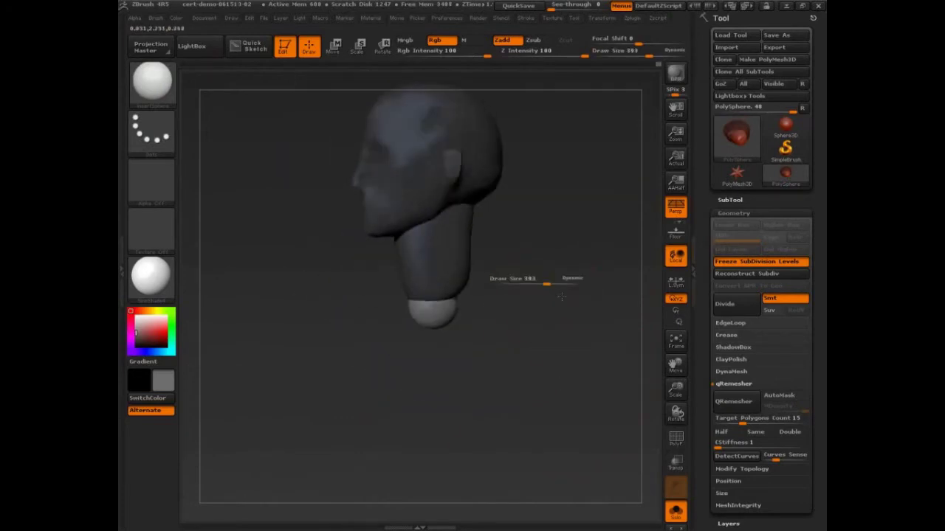
drag(560, 320, 445, 336)
- Step back and forward through the undo history while turning the model to face front
key(ctrl+z)
key(ctrl+z)
key(ctrl+z)
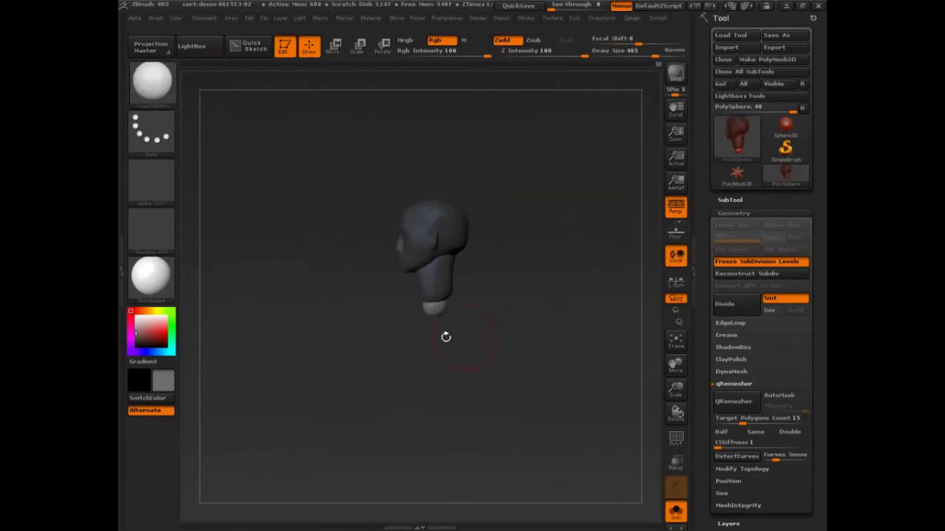
key(f)
drag(395, 403, 448, 395)
key(ctrl+shift+z)
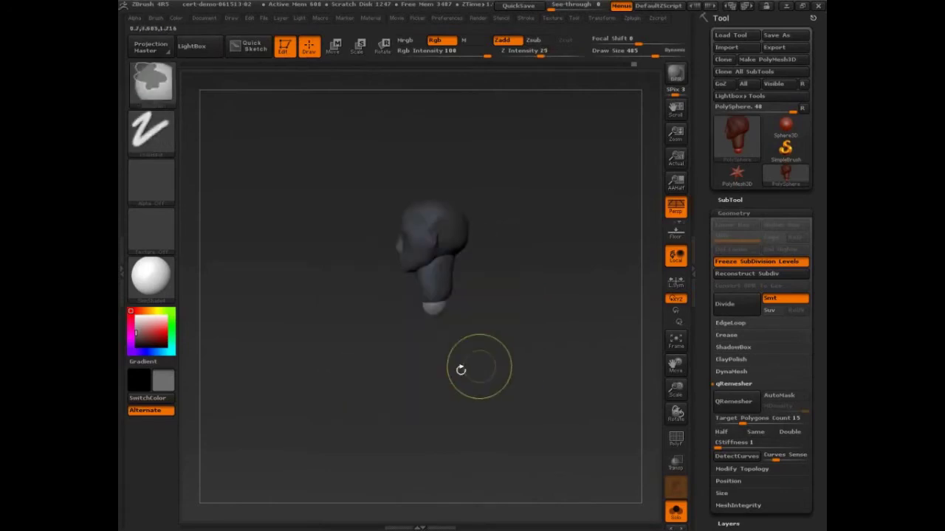
drag(411, 358, 460, 359)
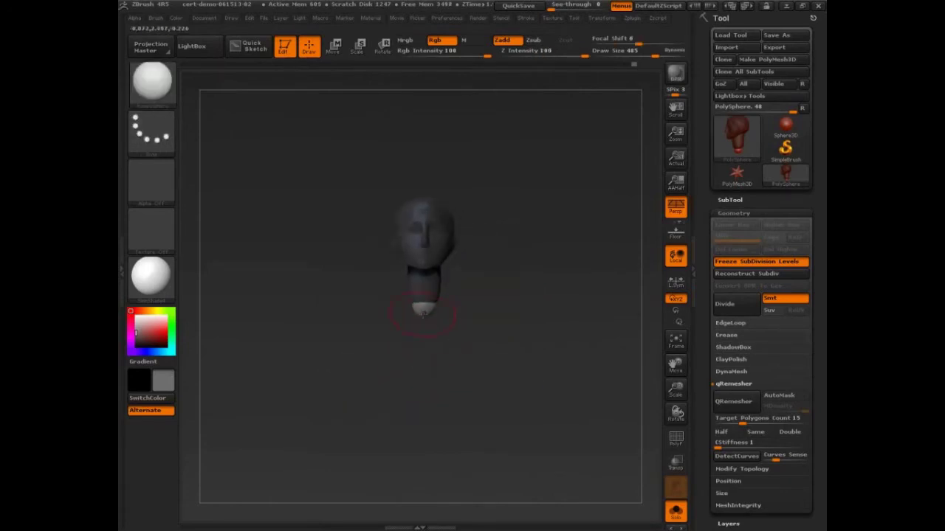
key(ctrl+z)
key(ctrl+shift+z)
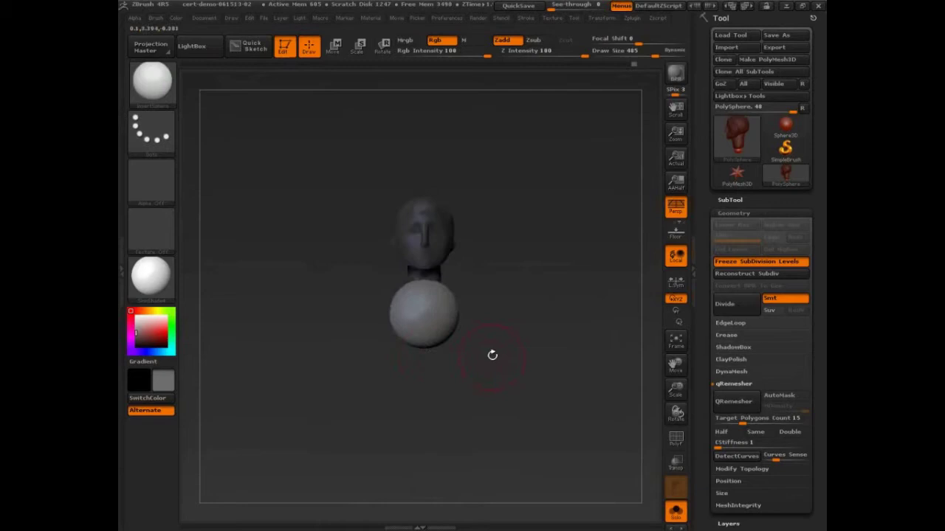
- Set Draw Size to 1000, shape the egg body, nudge it right in profile, return to front view
key(s)
key(s)
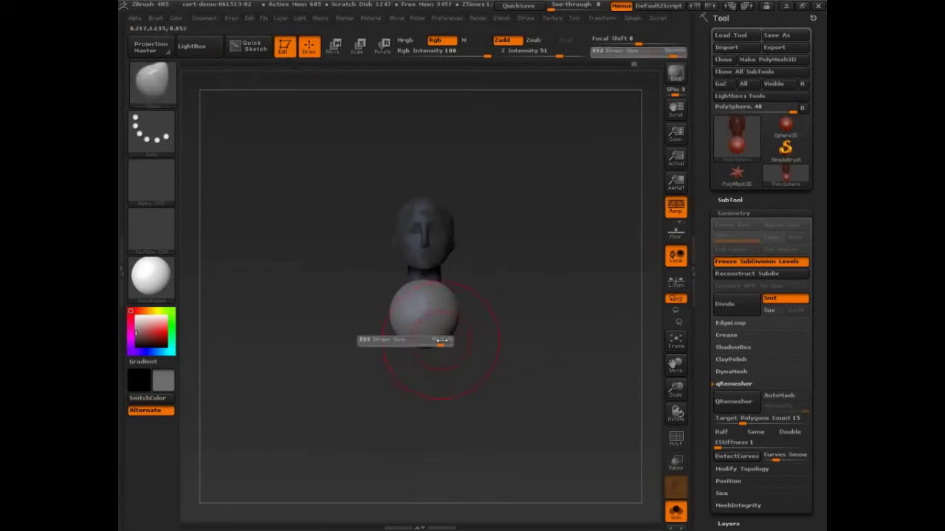
drag(441, 340, 432, 398)
drag(479, 358, 520, 357)
key(s)
drag(520, 357, 428, 319)
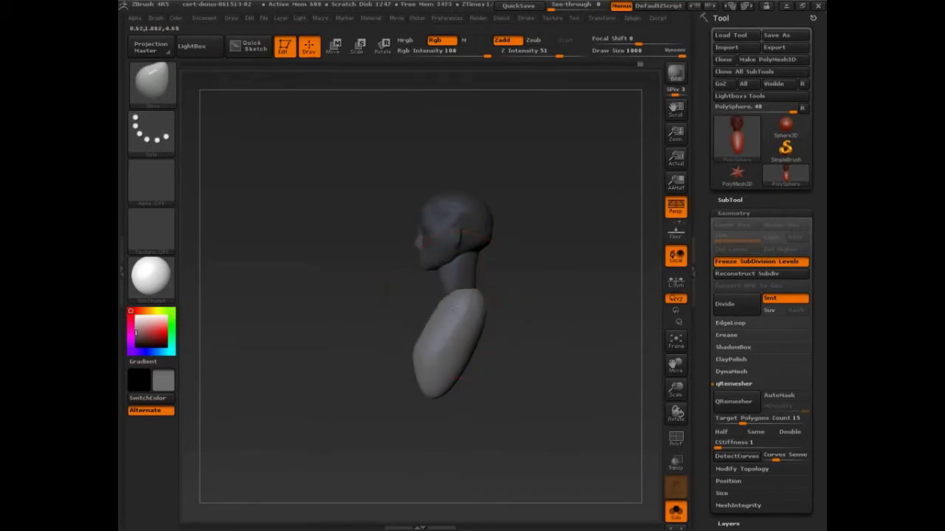
drag(464, 348, 473, 346)
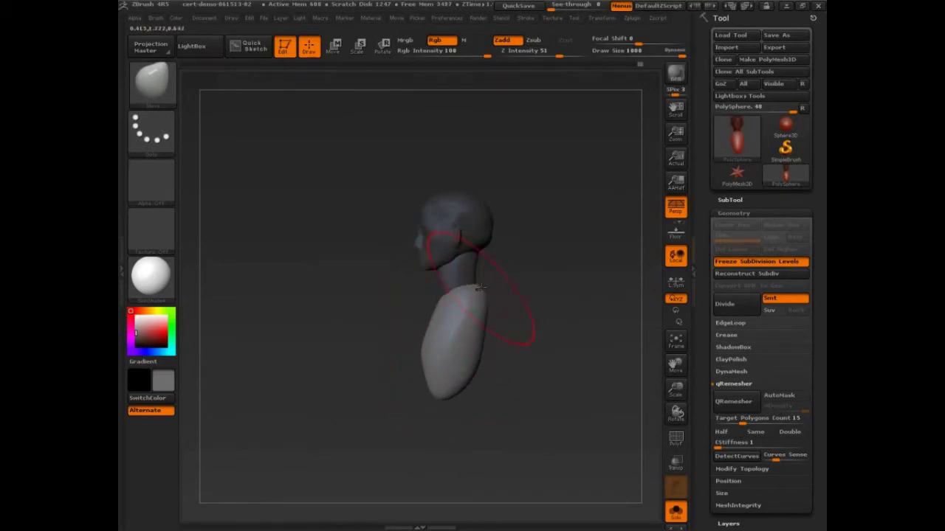
drag(399, 340, 395, 393)
mouse_move(382, 361)
mouse_down()
mouse_move(384, 351)
mouse_move(510, 323)
mouse_move(477, 323)
mouse_move(465, 307)
mouse_move(430, 310)
mouse_move(467, 334)
mouse_move(450, 334)
mouse_move(561, 336)
mouse_move(471, 337)
mouse_up()
- Switch brushes with the BIN shortcut, shrink the draw size, and view the figure from above and in profile
key(b)
key(i)
key(n)
key(s)
mouse_move(448, 373)
mouse_down()
mouse_move(614, 317)
mouse_move(508, 359)
mouse_move(475, 327)
mouse_move(484, 323)
mouse_up()
mouse_move(448, 381)
mouse_down()
mouse_move(424, 338)
mouse_move(488, 394)
mouse_move(484, 362)
mouse_up()
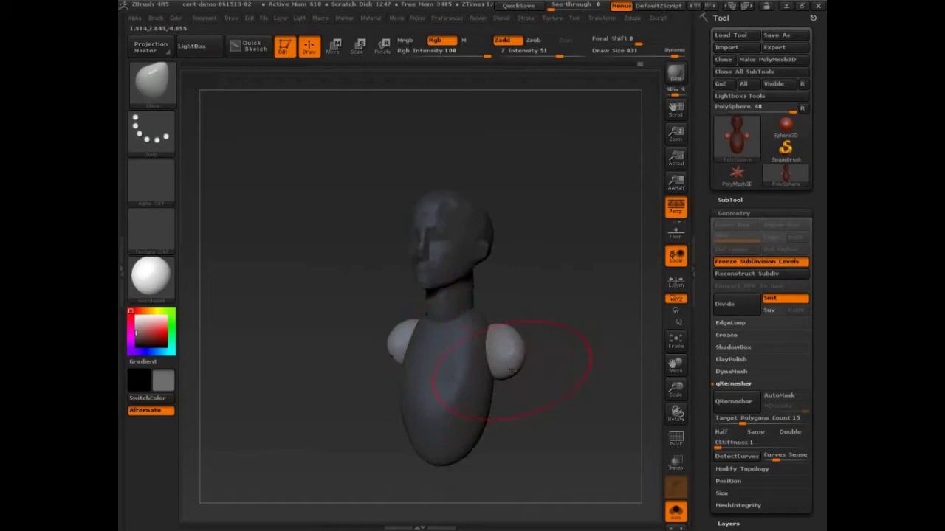
- Switch brushes with BIS, reduce draw size to 677, and adjust the shoulders from profile and front
key(b)
key(i)
key(s)
key(s)
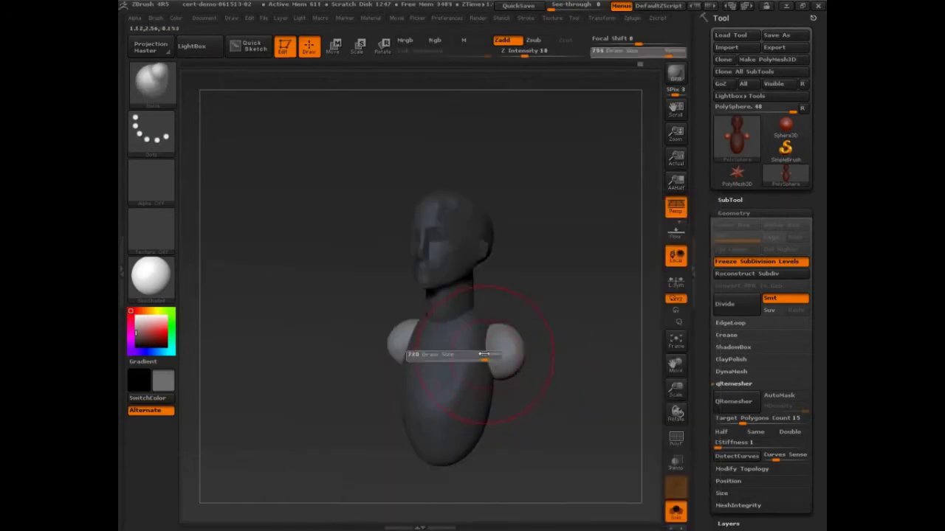
drag(490, 354, 480, 353)
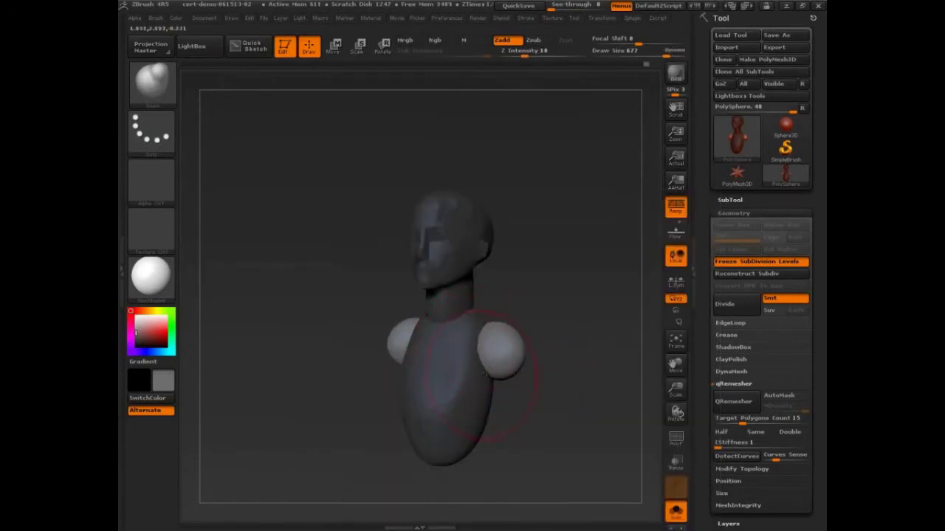
mouse_move(563, 381)
mouse_down()
mouse_move(534, 384)
mouse_move(561, 337)
mouse_up()
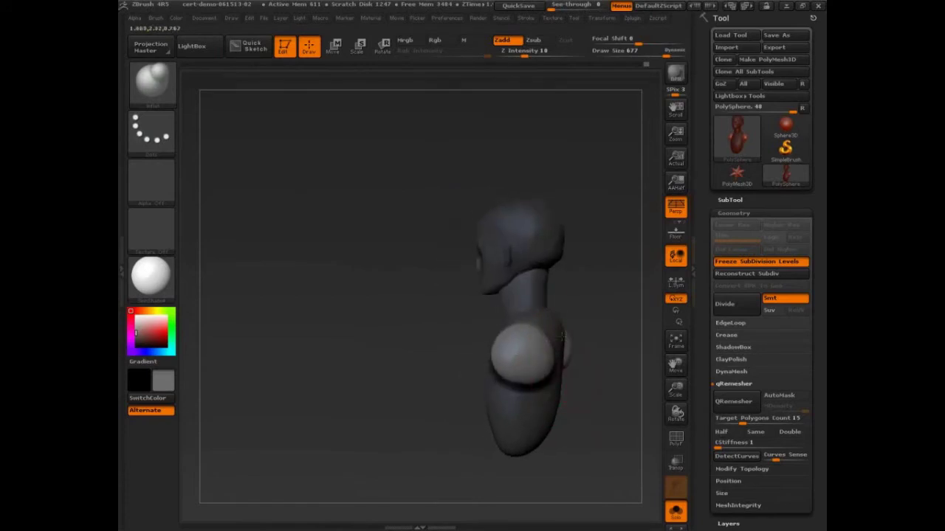
drag(611, 319, 593, 325)
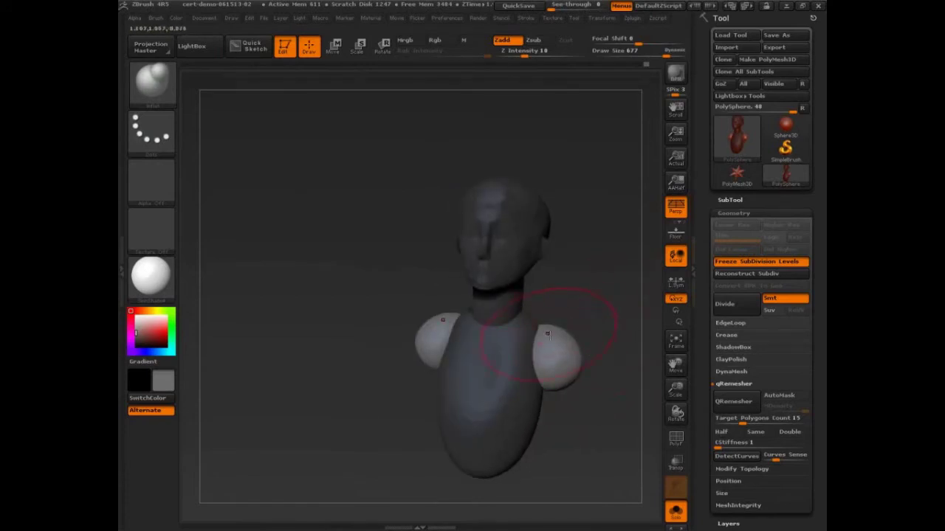
key(shift)
mouse_move(547, 334)
alt+mouse_down()
mouse_move(531, 323)
mouse_move(599, 347)
alt+mouse_up()
- Clear the mask from the bust with a Ctrl-drag on empty canvas
key(ctrl)
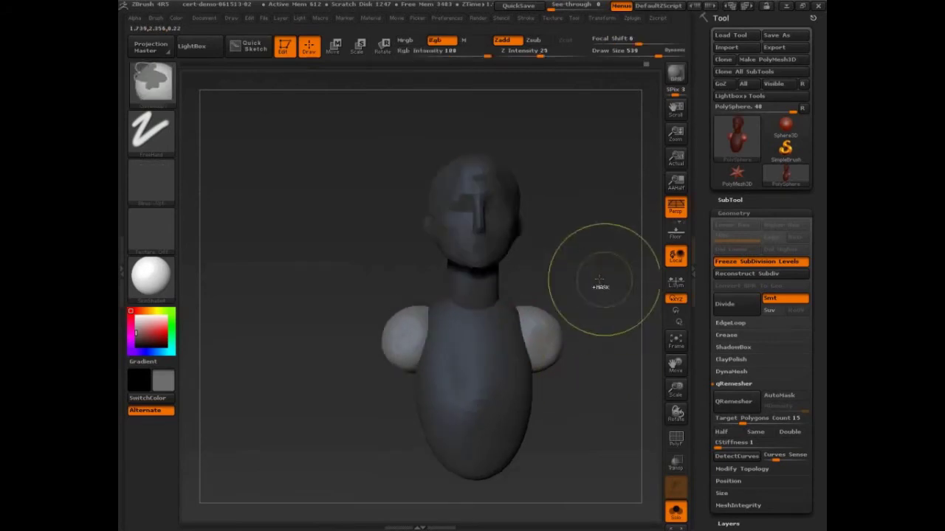
alt+drag(611, 379, 552, 293)
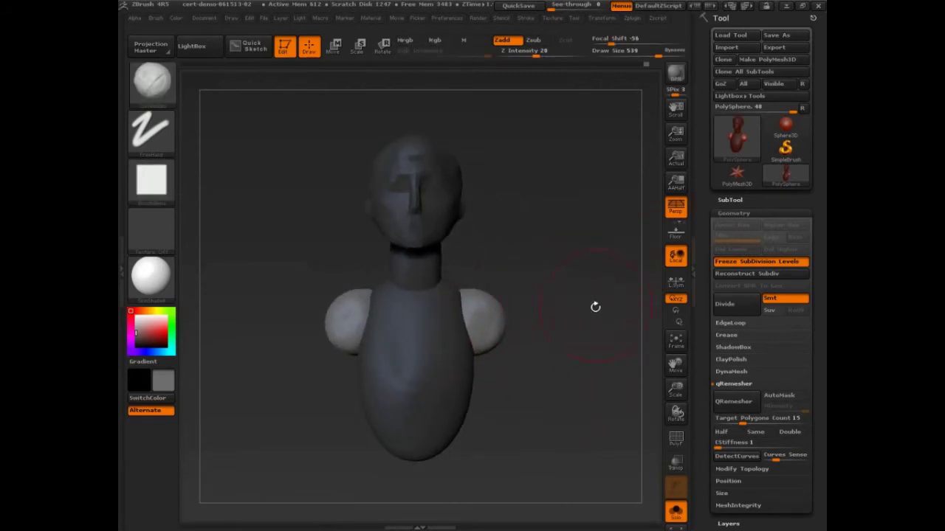
mouse_move(576, 254)
ctrl+mouse_down()
mouse_move(597, 401)
mouse_move(571, 402)
mouse_move(581, 376)
mouse_move(566, 283)
ctrl+mouse_up()
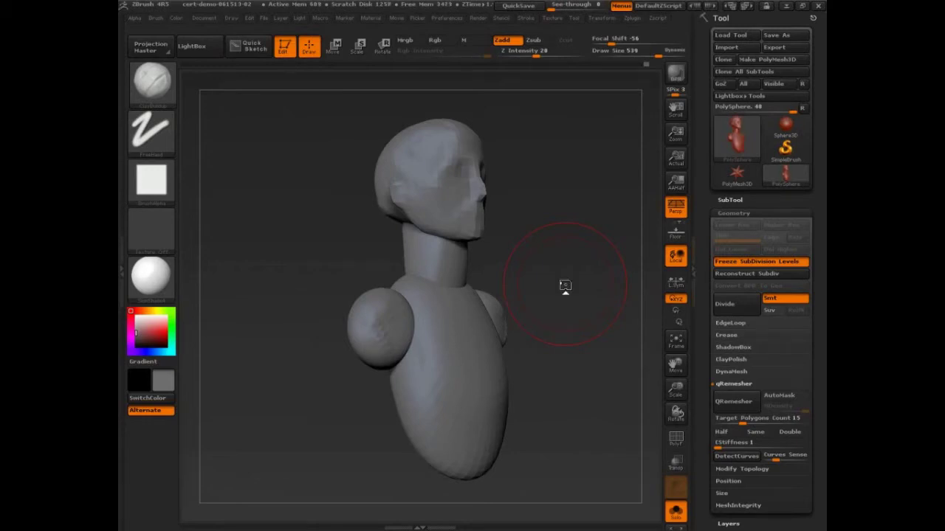
- Choose the InsertSphere brush from the Brush palette and turn the model to front view
click(151, 81)
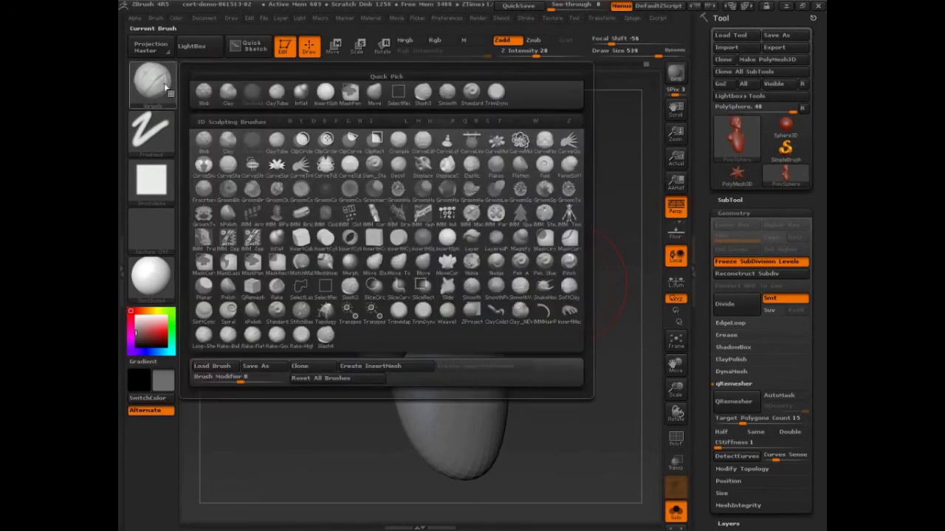
click(447, 238)
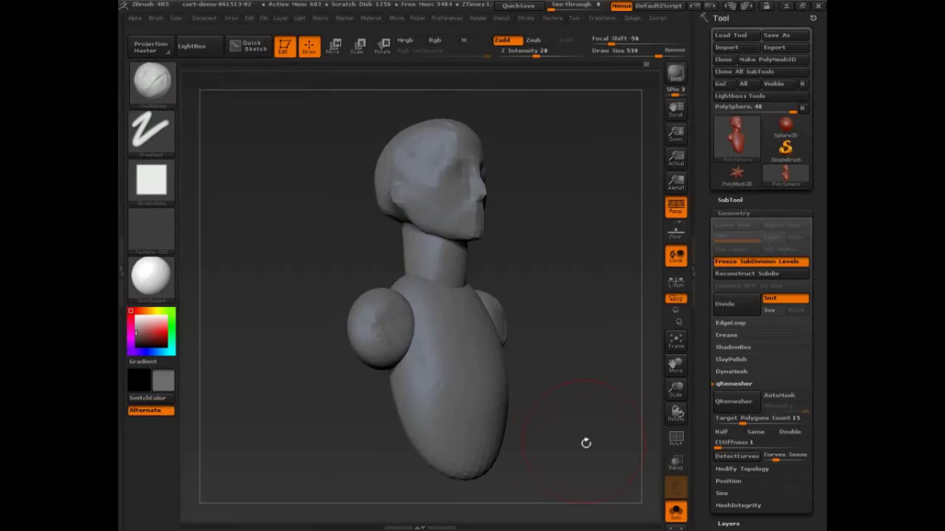
mouse_move(584, 443)
mouse_down()
mouse_move(592, 451)
mouse_move(597, 429)
mouse_move(584, 376)
mouse_move(600, 420)
mouse_up()
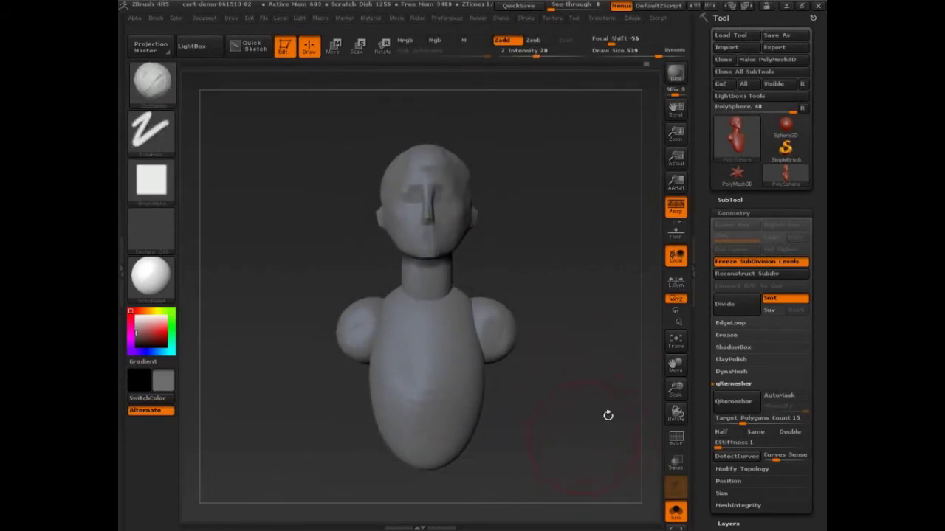
- Unfreeze the subdivision levels in Tool > Geometry, restoring the detailed face at level 5
click(746, 264)
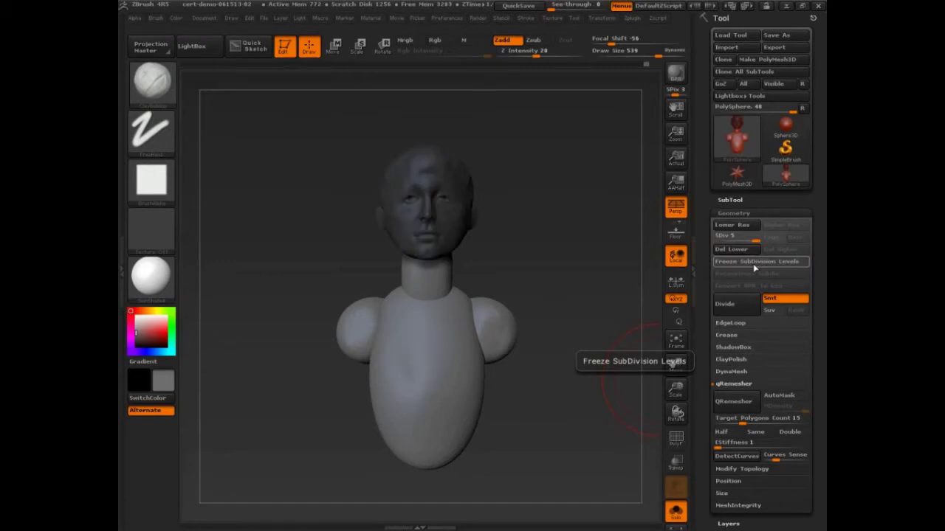
drag(584, 358, 612, 361)
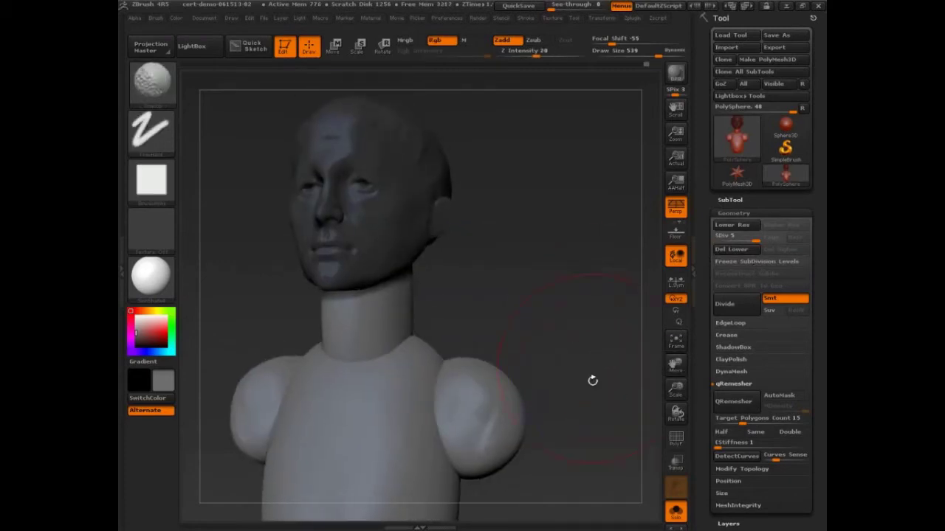
click(677, 438)
drag(546, 446, 561, 377)
click(676, 437)
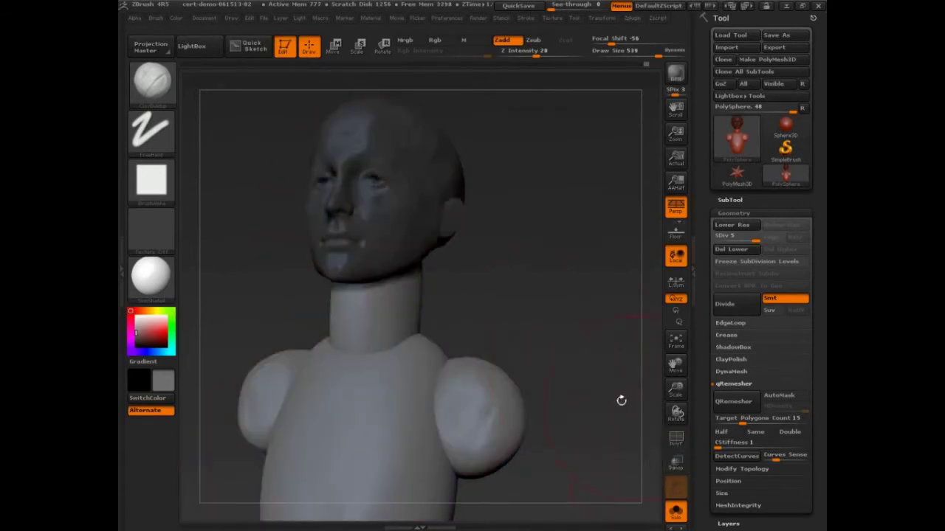
drag(622, 396, 406, 214)
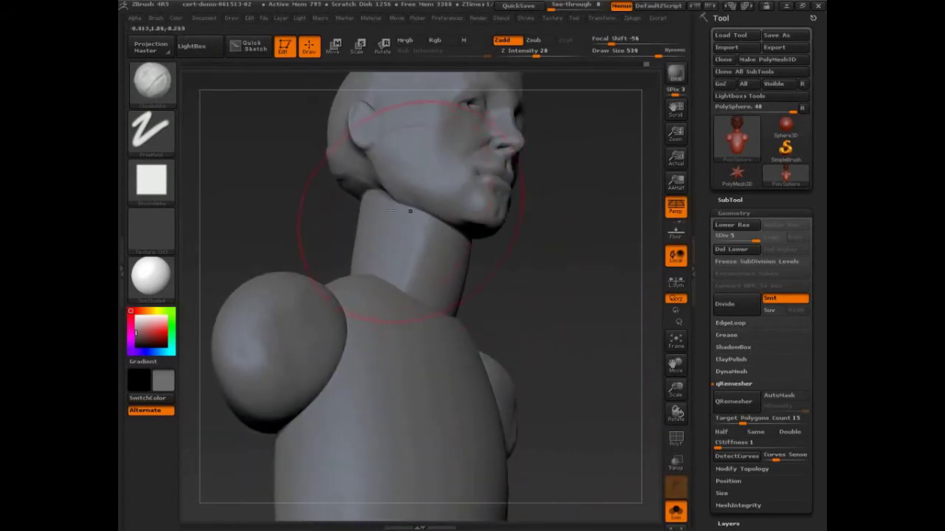
drag(585, 299, 542, 269)
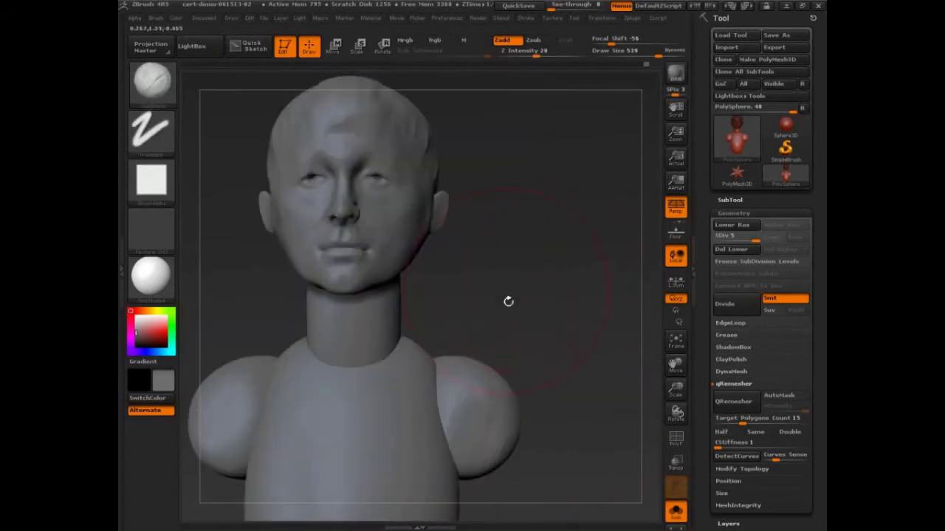
mouse_move(507, 302)
alt+mouse_down()
mouse_move(576, 361)
mouse_move(550, 347)
mouse_move(528, 310)
mouse_move(528, 266)
mouse_move(592, 344)
alt+mouse_up()
key(s)
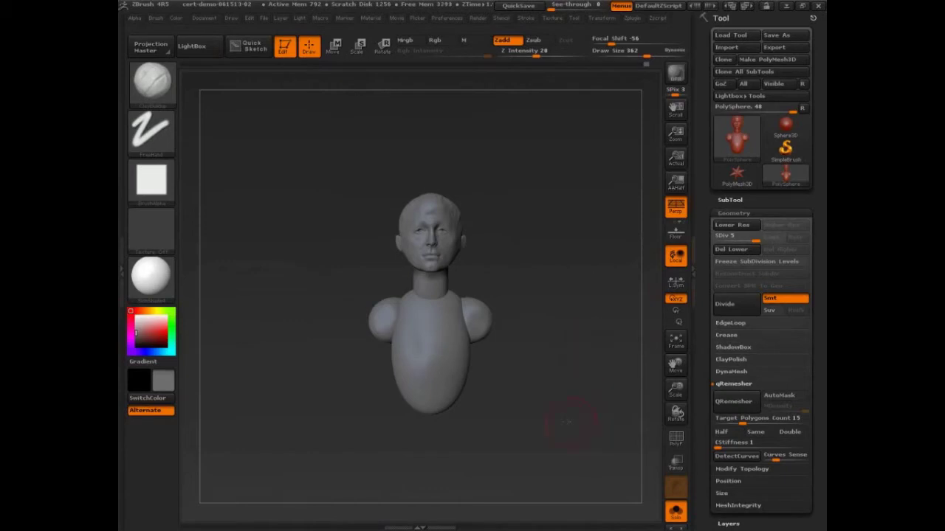
drag(595, 346, 606, 443)
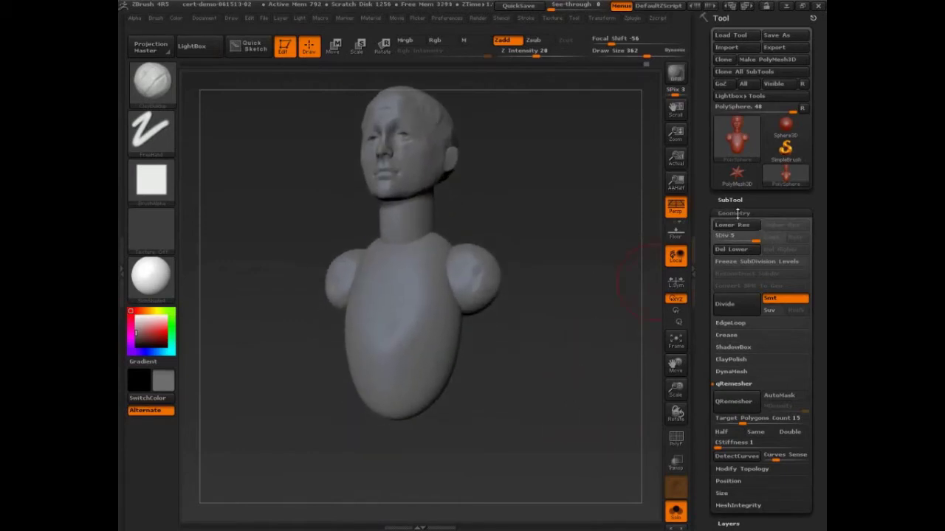
- Re-expand Tool > Geometry, collapse qRemesher and show the DynaMesh settings at resolution 128
click(735, 213)
drag(564, 321, 573, 374)
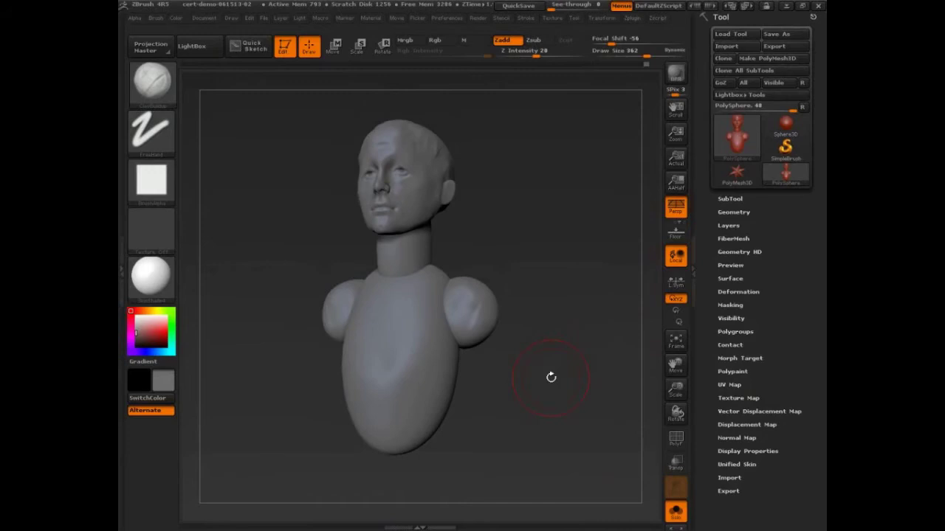
click(738, 214)
drag(695, 376, 721, 334)
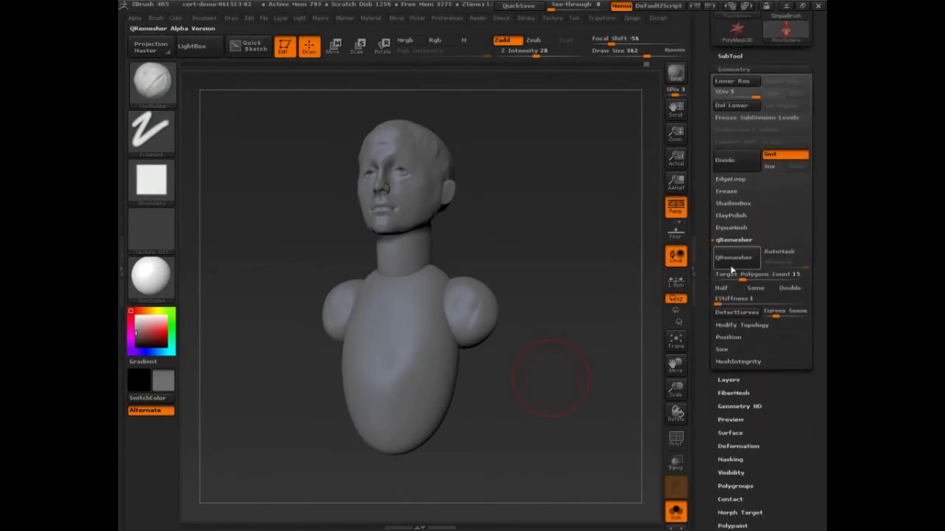
click(734, 240)
click(731, 227)
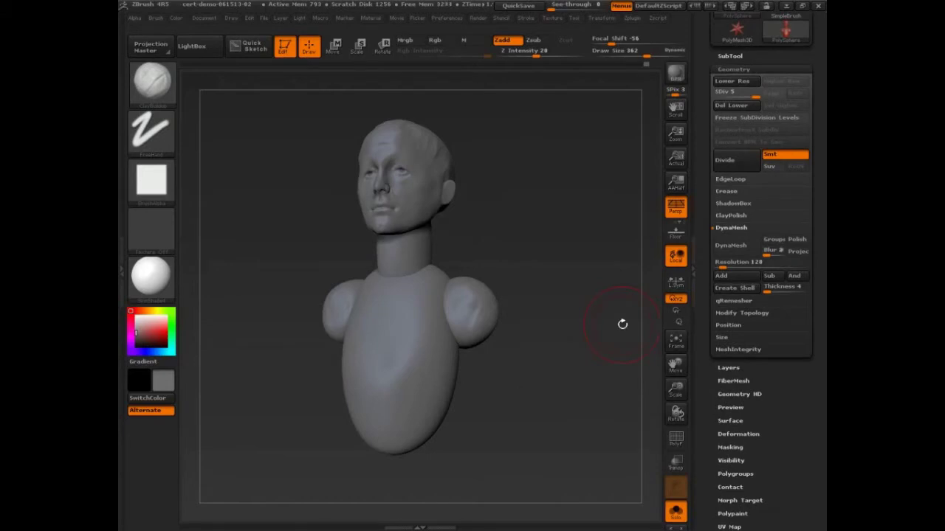
drag(623, 326, 572, 372)
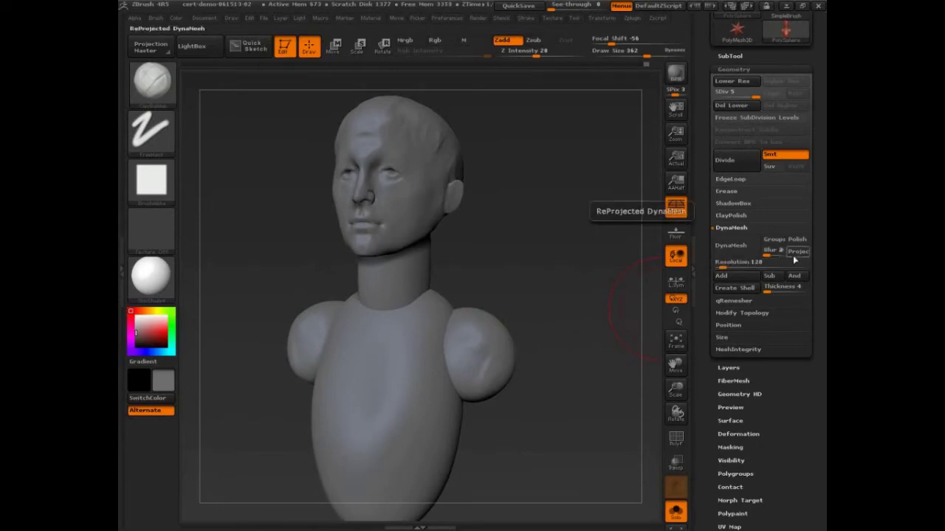
- Convert the body to DynaMesh, raising the prompt about freezing subdivision levels
click(730, 246)
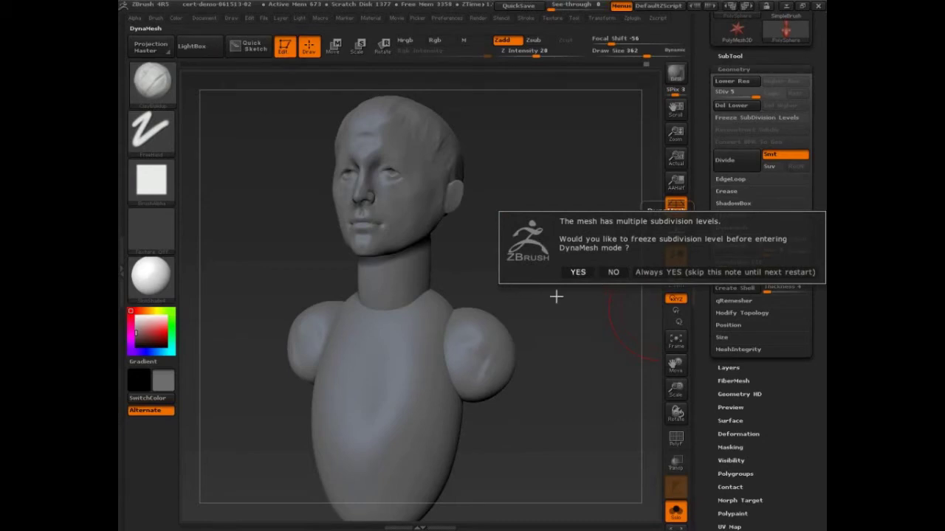
- Freeze the body's subdivision levels, show the PolyF wireframe from the front, and re-DynaMesh it at resolution 128
click(577, 272)
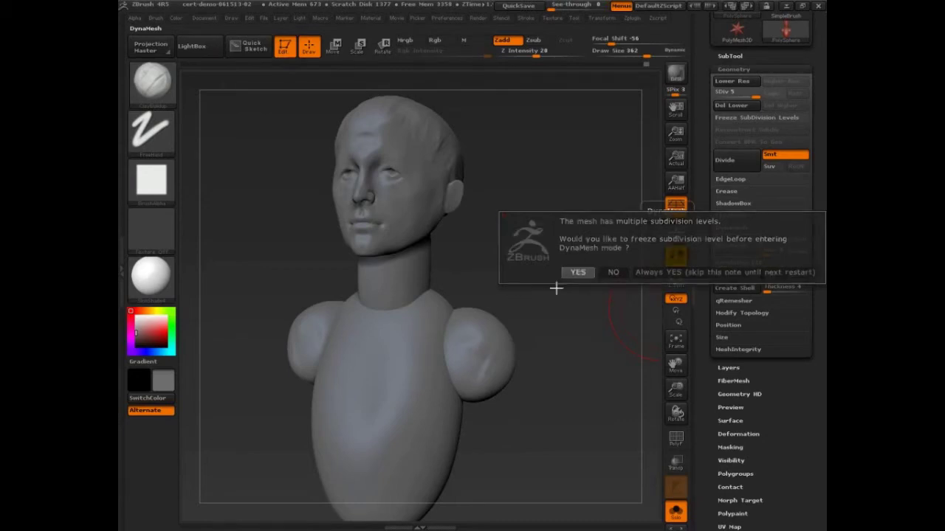
mouse_move(569, 399)
shift+mouse_down()
mouse_move(601, 386)
mouse_move(577, 354)
mouse_move(582, 340)
mouse_move(591, 369)
mouse_move(549, 355)
shift+mouse_up()
click(675, 438)
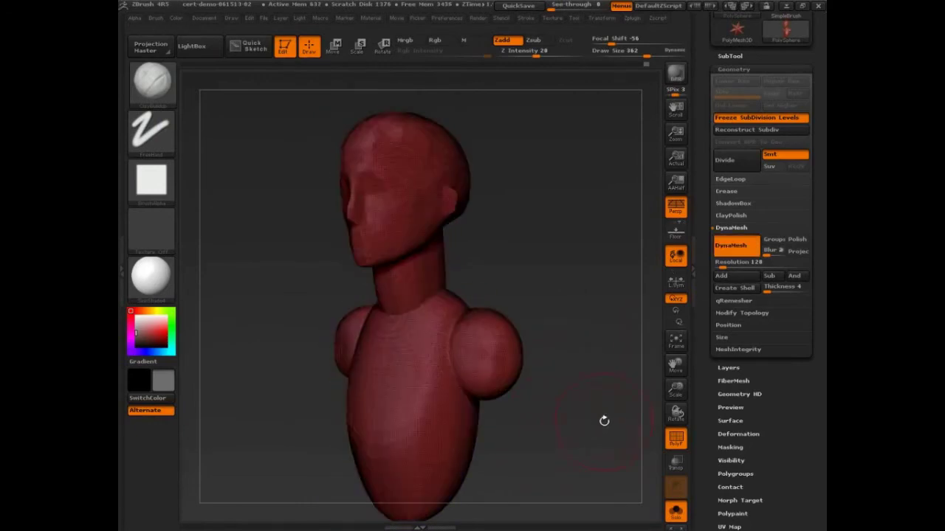
drag(602, 422, 609, 448)
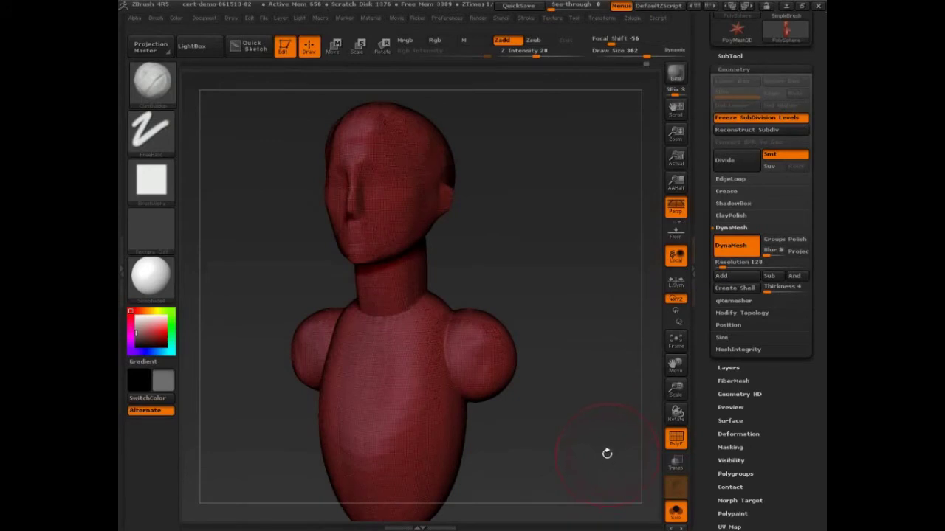
- Switch DynaMesh off so the body's subdivision levels are restored
click(731, 252)
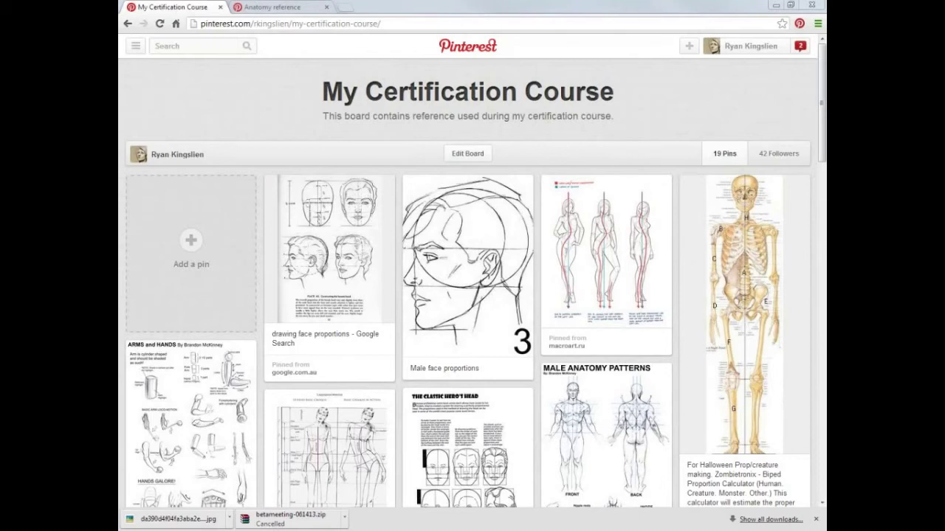
- Select the My Certification Course board's web address in the Pinterest address bar
click(388, 23)
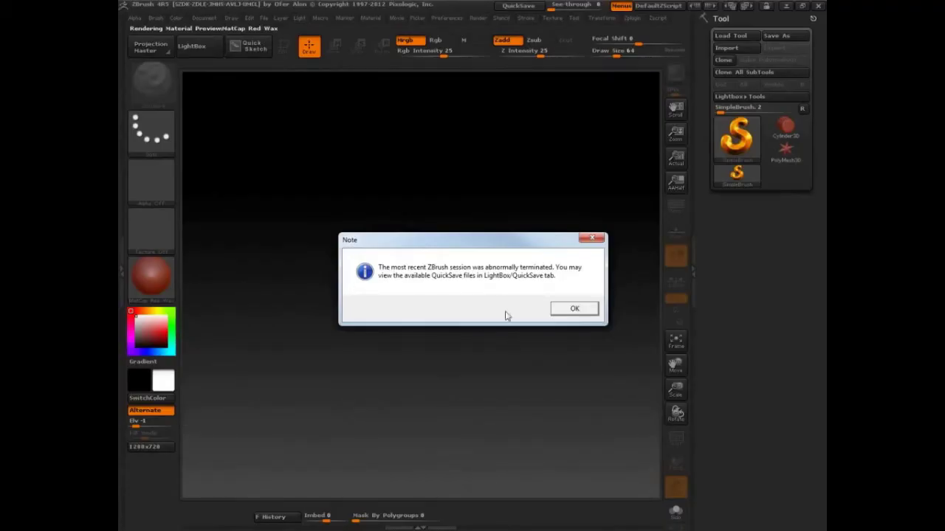
- Dismiss the crash note and open cert-demo-061513-02.ZPR from LightBox's Project list
click(558, 311)
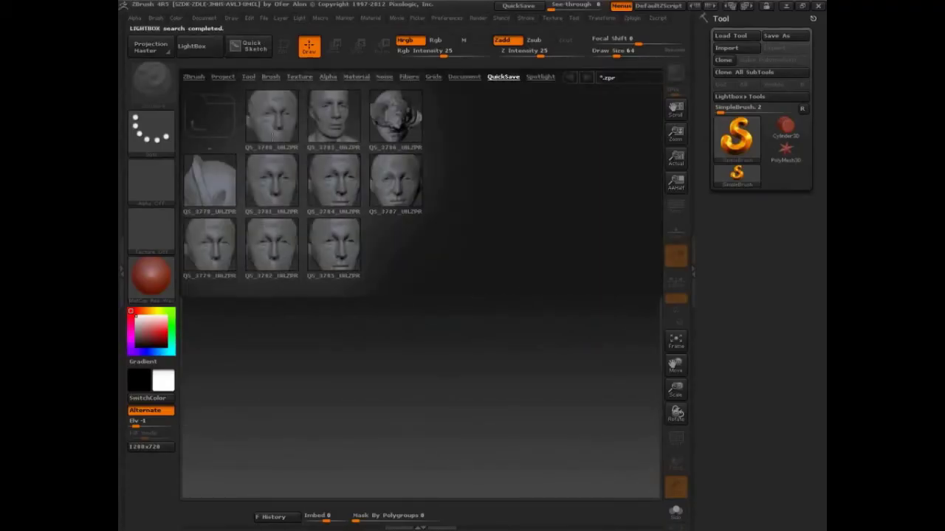
click(222, 77)
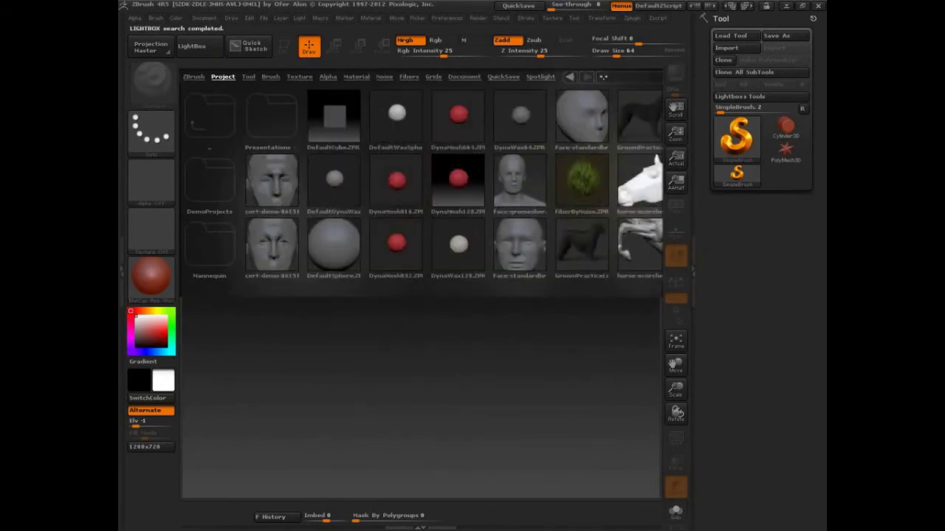
double_click(273, 245)
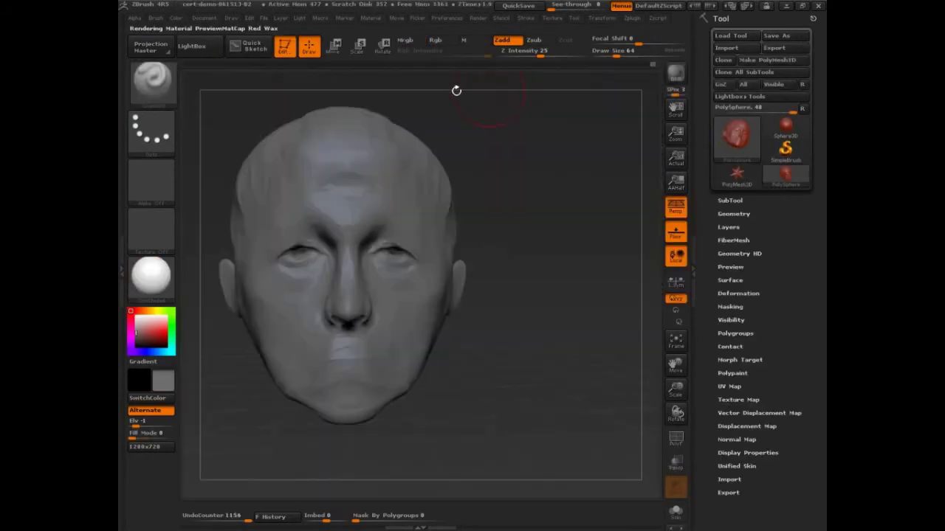
- Load the QS_3785_UH file from LightBox's QuickSave list
click(196, 47)
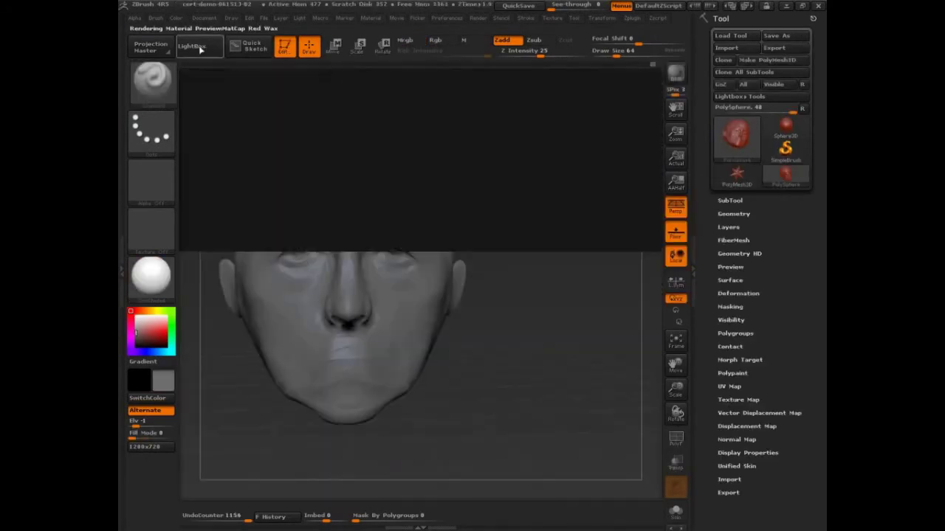
click(498, 77)
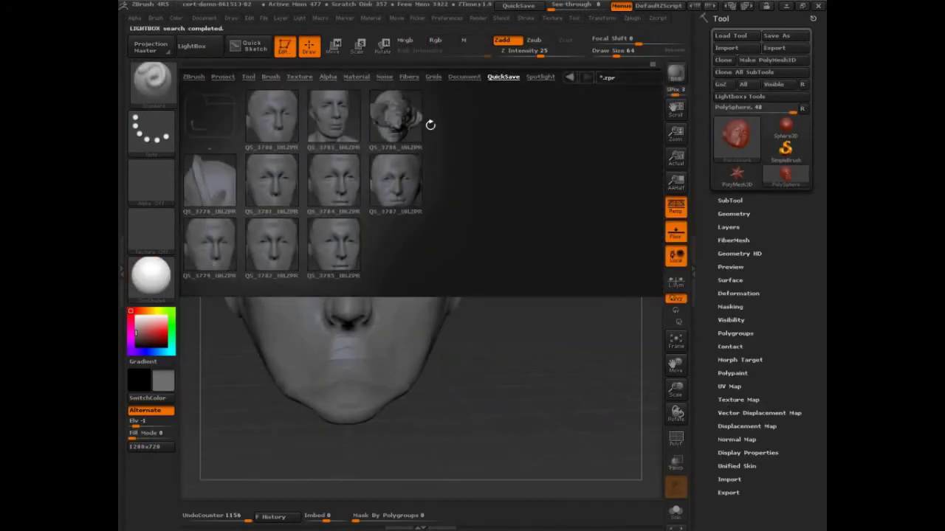
double_click(331, 244)
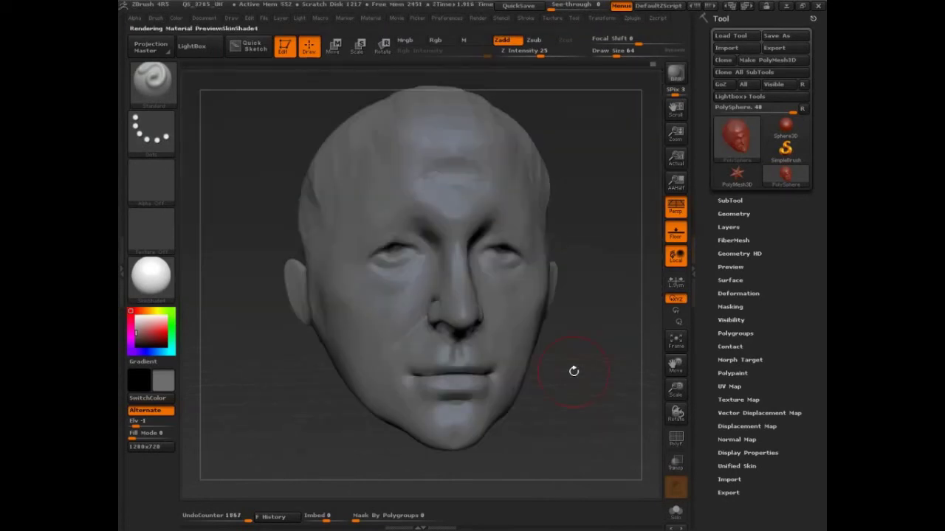
- Turn the head to a front view and open the Edit menu's Undo and UndoCounter controls
drag(574, 370, 450, 417)
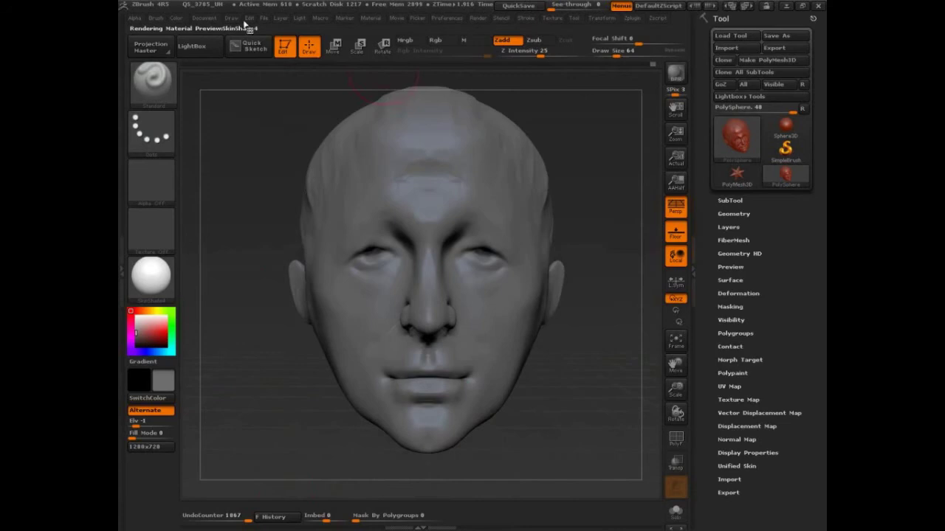
click(249, 18)
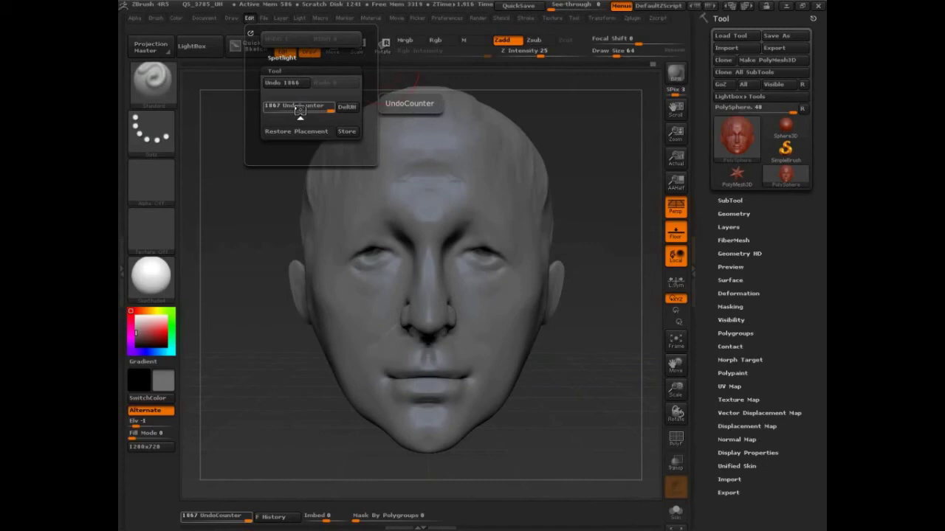
- Delete the head's undo history with DelUH in the Edit menu
click(343, 109)
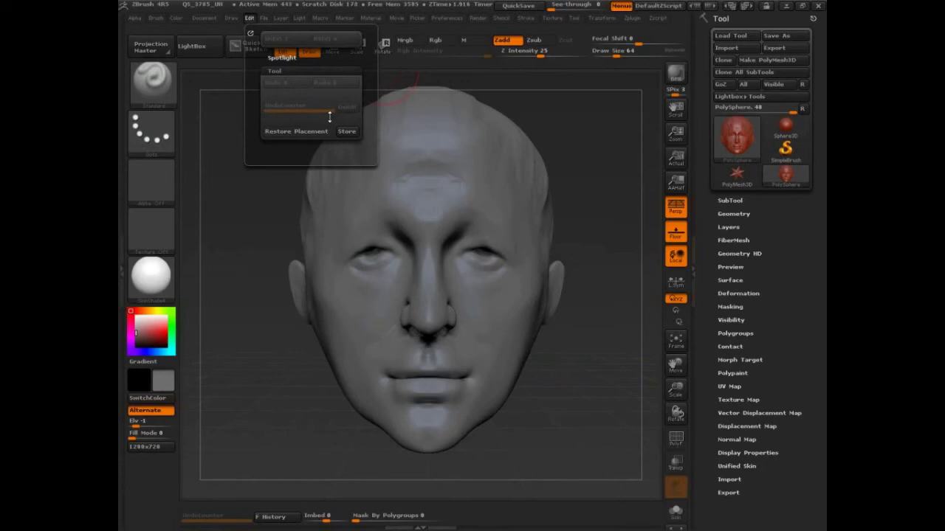
- Undo once, check the head, save the project, and drag a Divider into the left tray
key(ctrl+z)
key(ctrl+z)
key(ctrl+z)
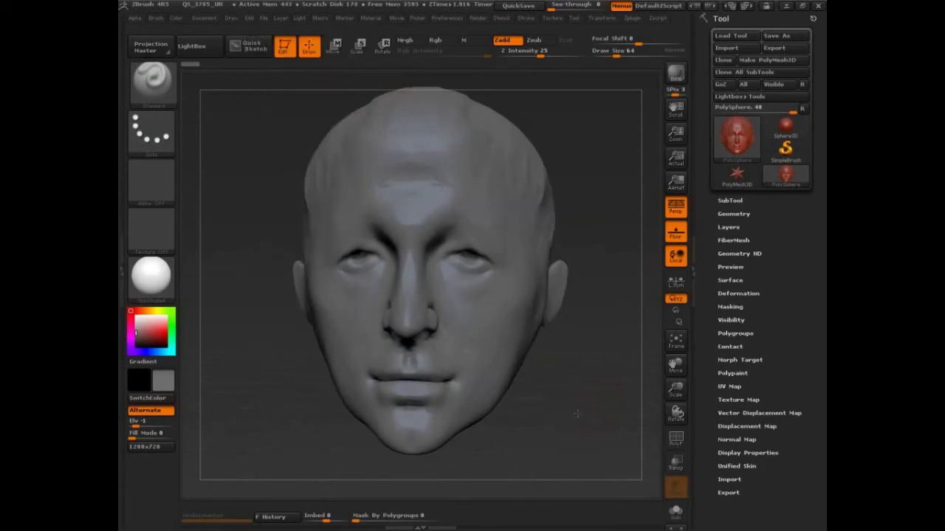
drag(579, 423, 574, 423)
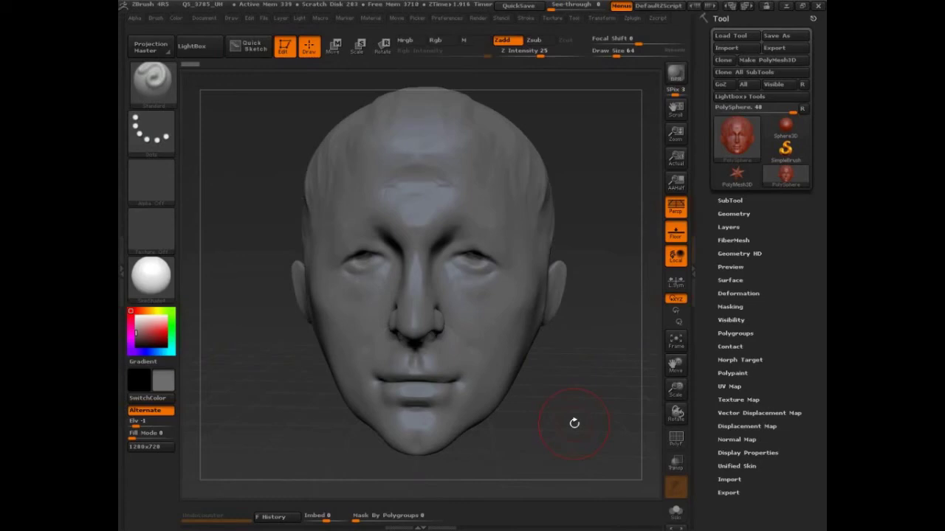
key(ctrl+s)
ctrl+alt+drag(578, 418, 152, 476)
- Bring FreeMind forward and pan the outline to show Modules 2 through 10
key(alt+Tab)
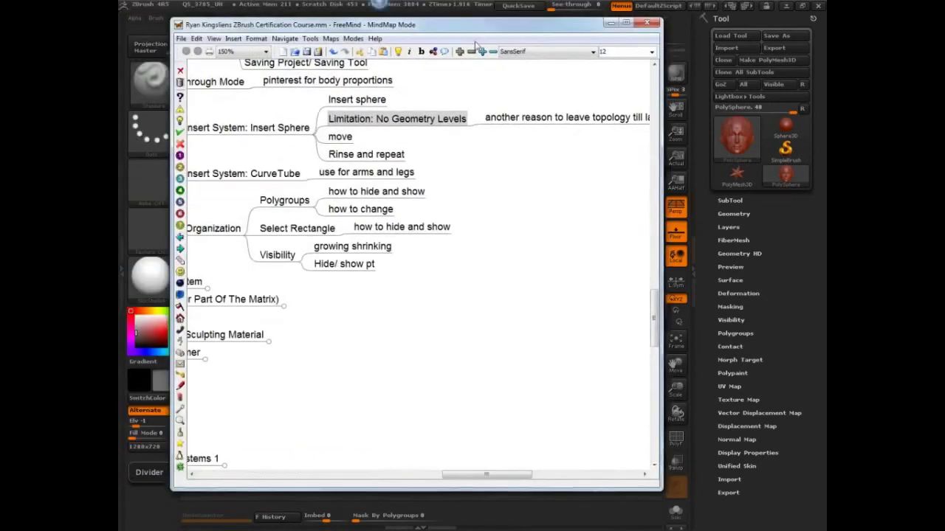
drag(533, 492, 470, 491)
drag(386, 327, 335, 105)
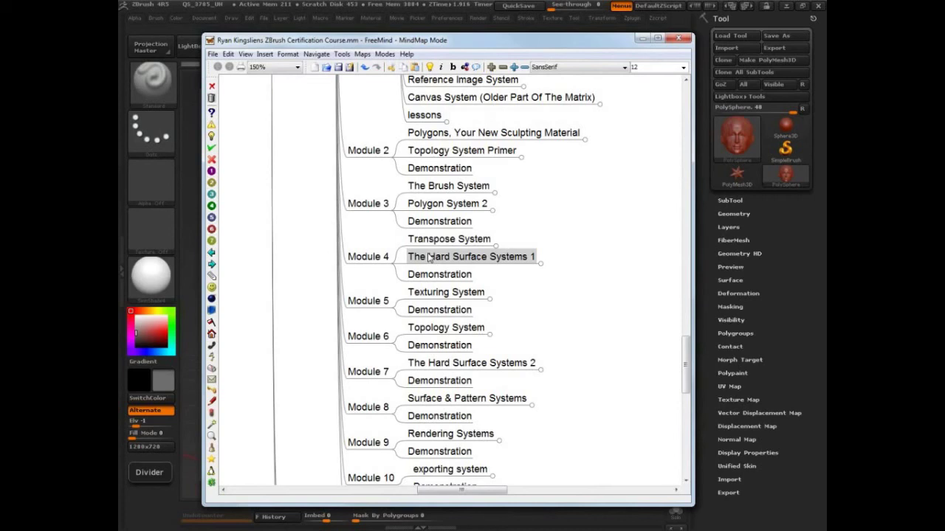
scroll(548, 273, down, 3)
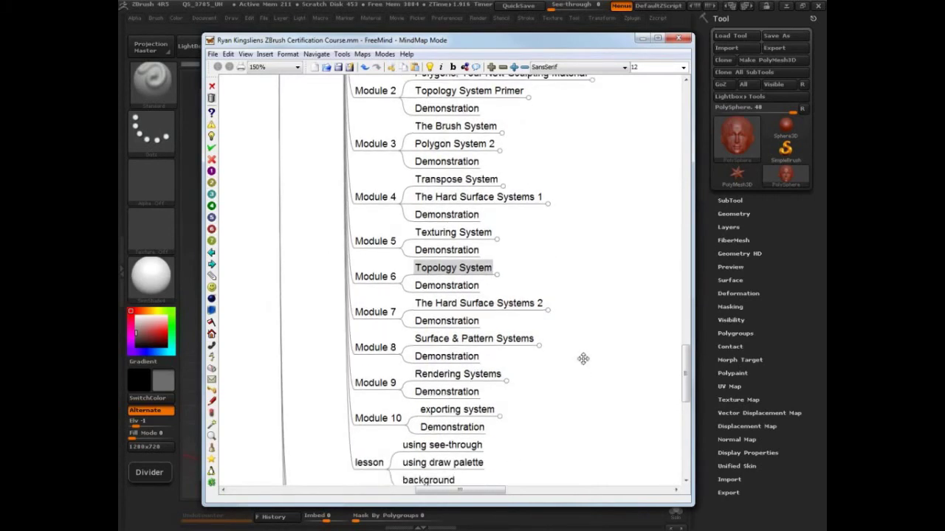
scroll(583, 359, down, 1)
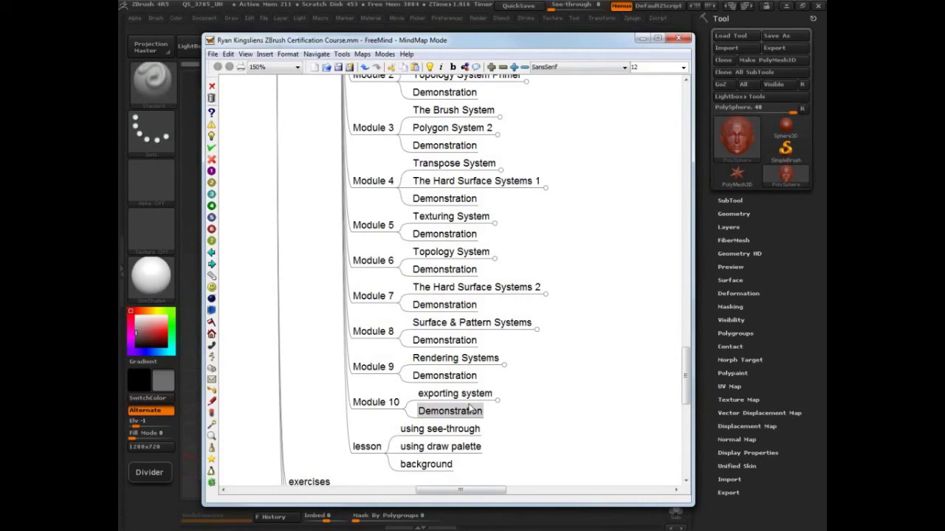
key(Up)
key(Up)
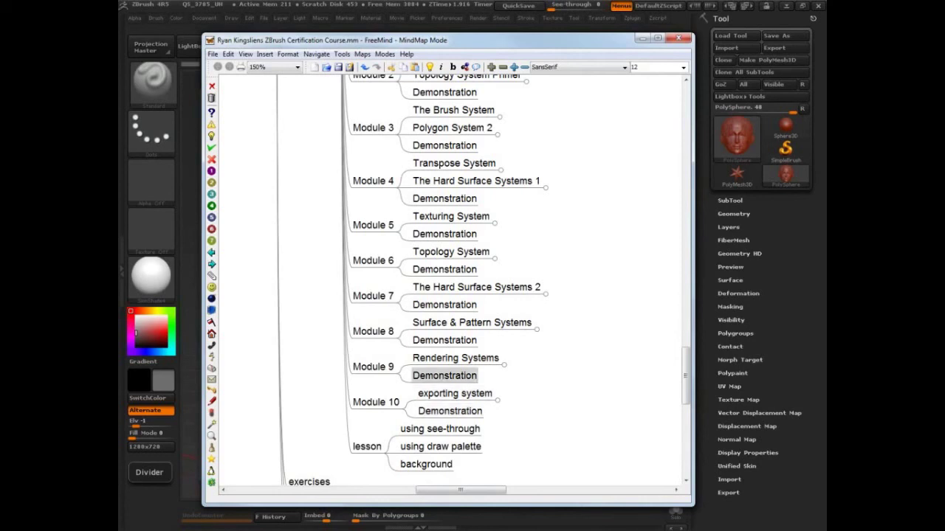